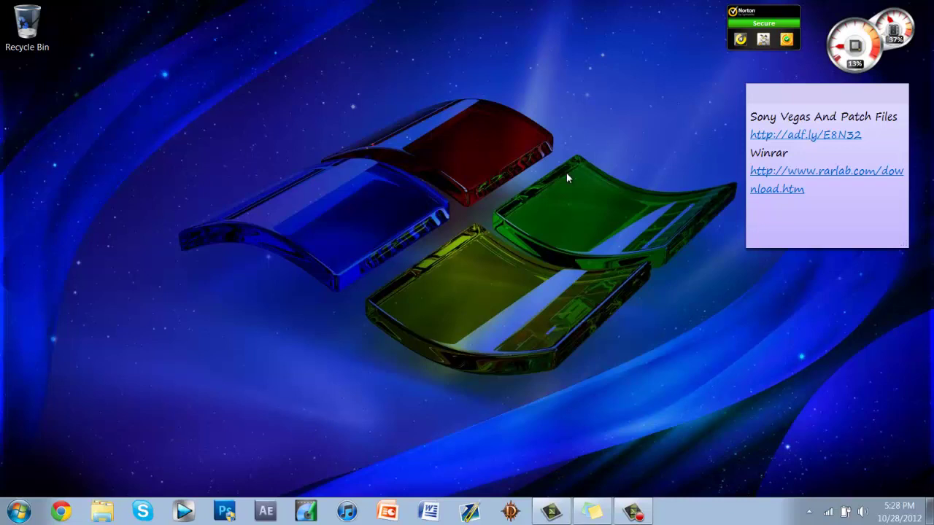
Follow the adf.ly link past the ad, download Eraginal's Sony Vegas 11.rar from MediaFire, then minimize Chrome
ctrl+click(829, 137)
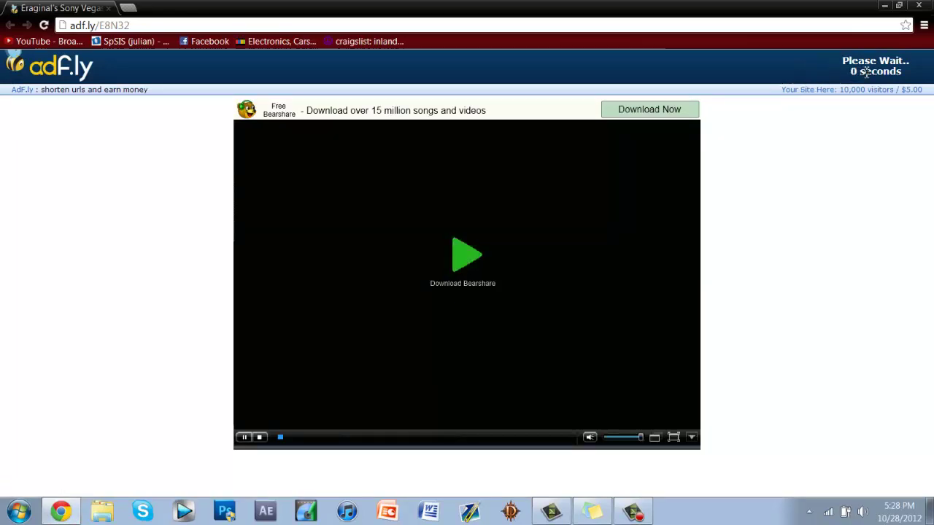
click(870, 73)
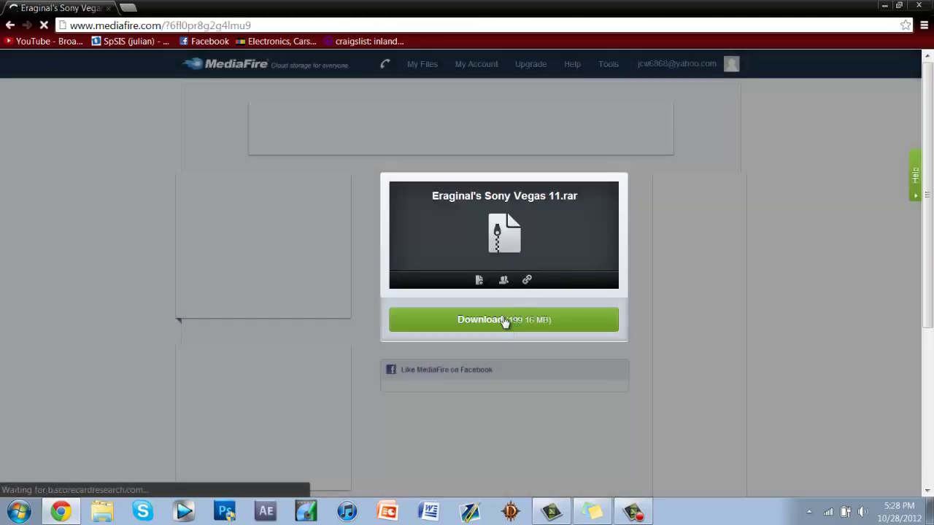
click(505, 322)
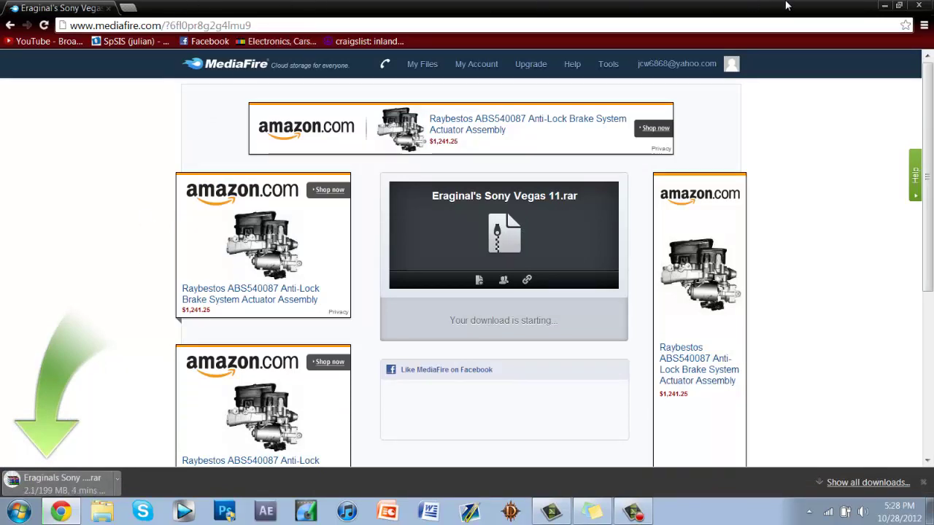
click(884, 6)
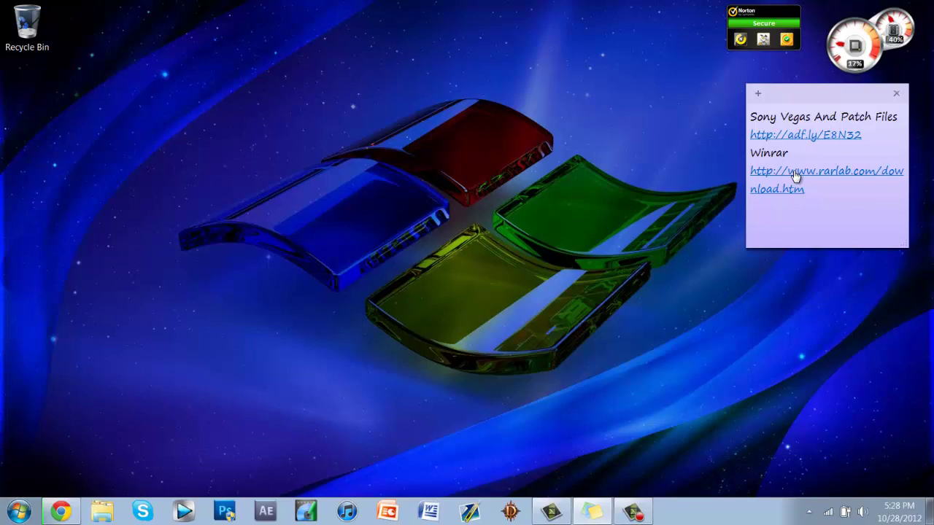
Download winrar-x64-420.exe, the WinRAR x64 4.20 installer, from the rarlab download page
click(795, 175)
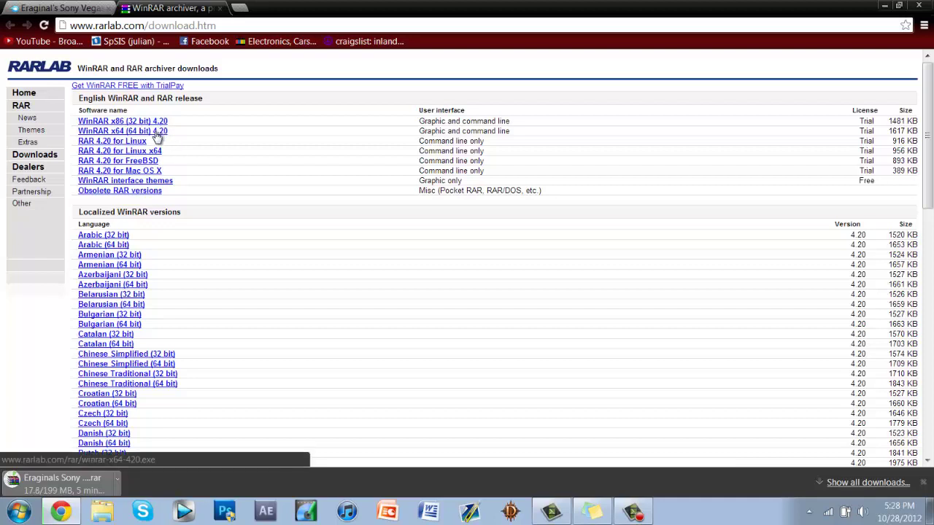
click(156, 132)
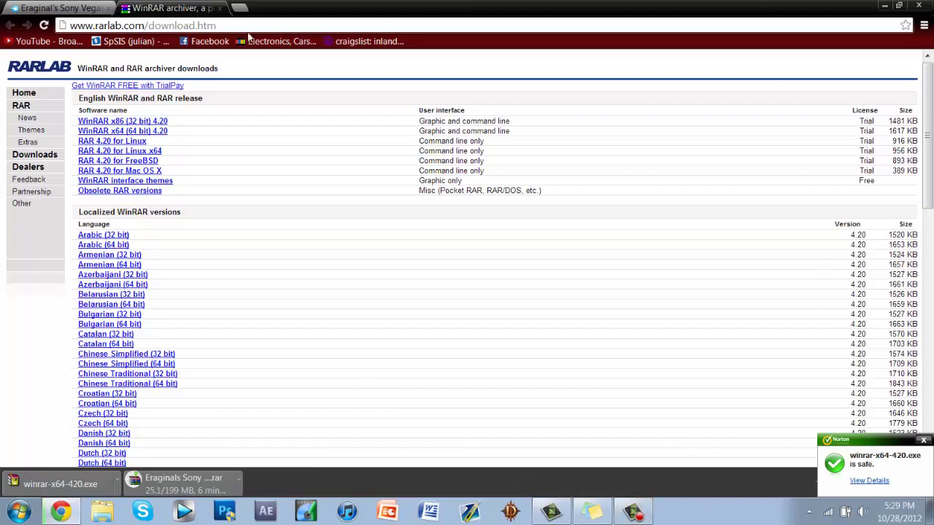
Restore Camtasia Recorder from the taskbar and pause the recording
click(642, 514)
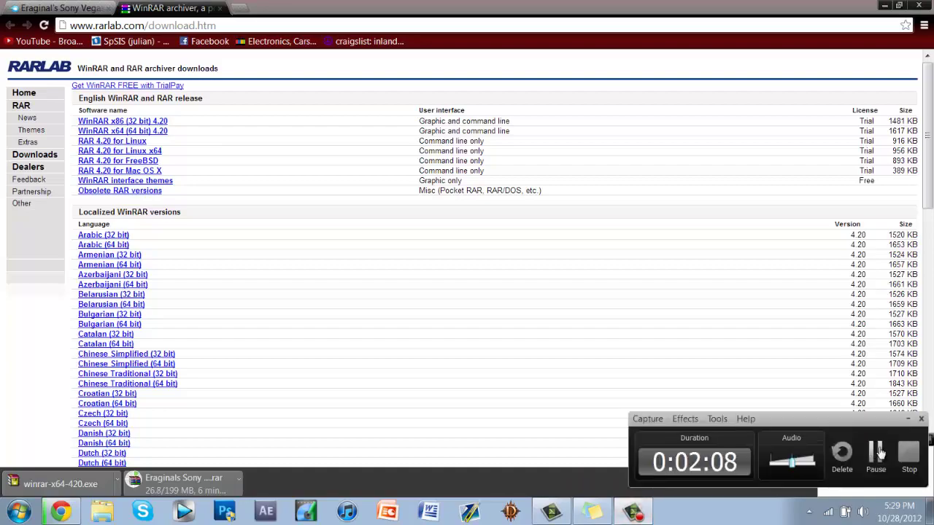
click(879, 453)
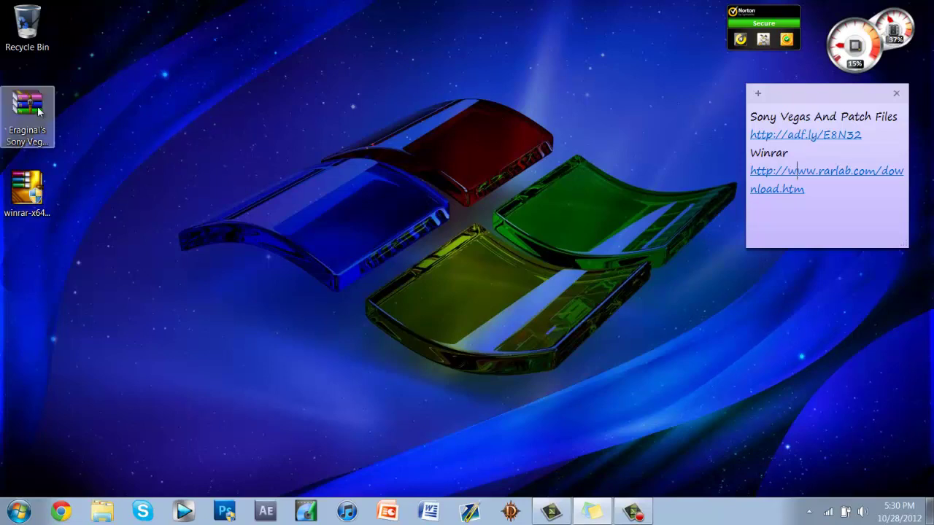
click(31, 189)
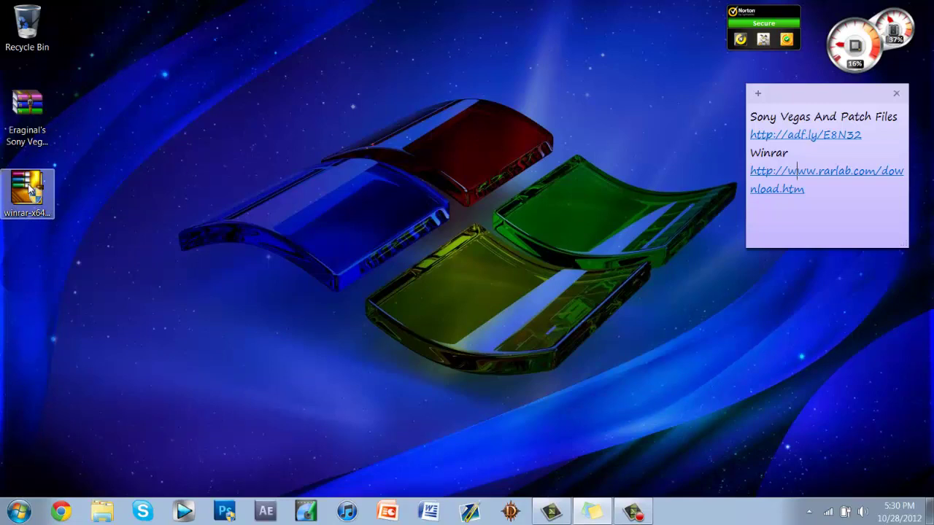
click(31, 190)
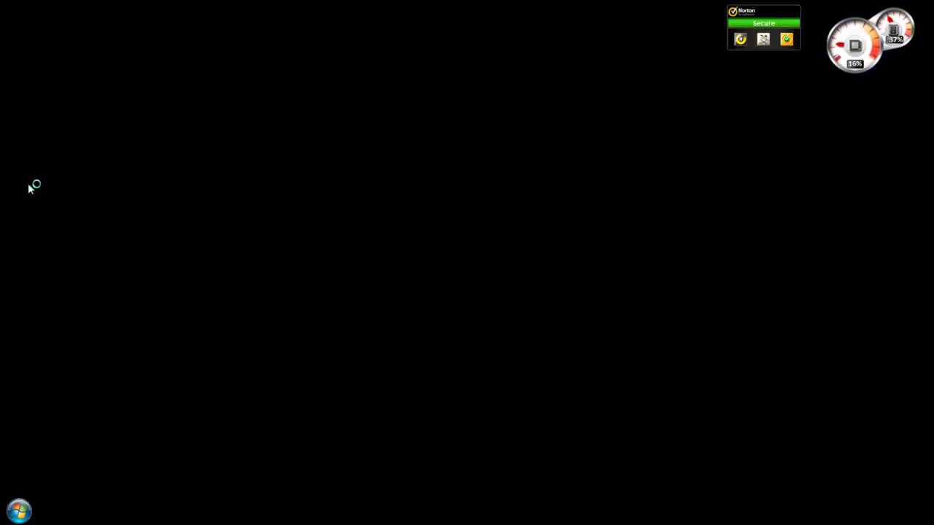
click(502, 292)
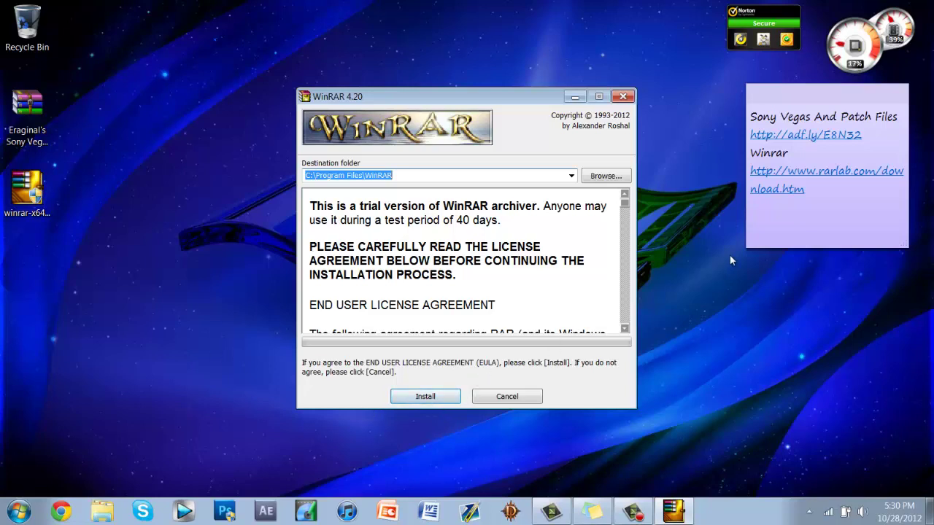
click(623, 98)
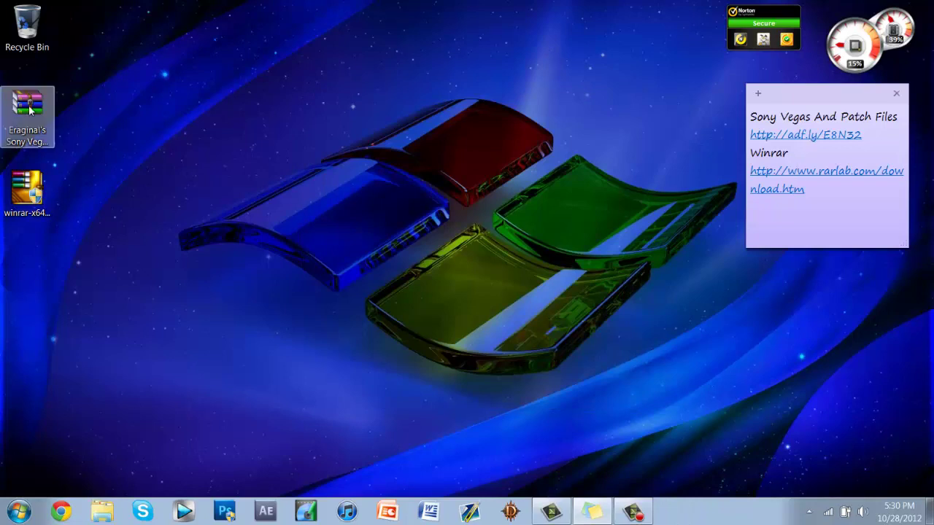
click(28, 105)
Extract the Sony Vegas archive onto the desktop and exclude the vegaspro11 archive from Fences quick-hide
right_click(28, 105)
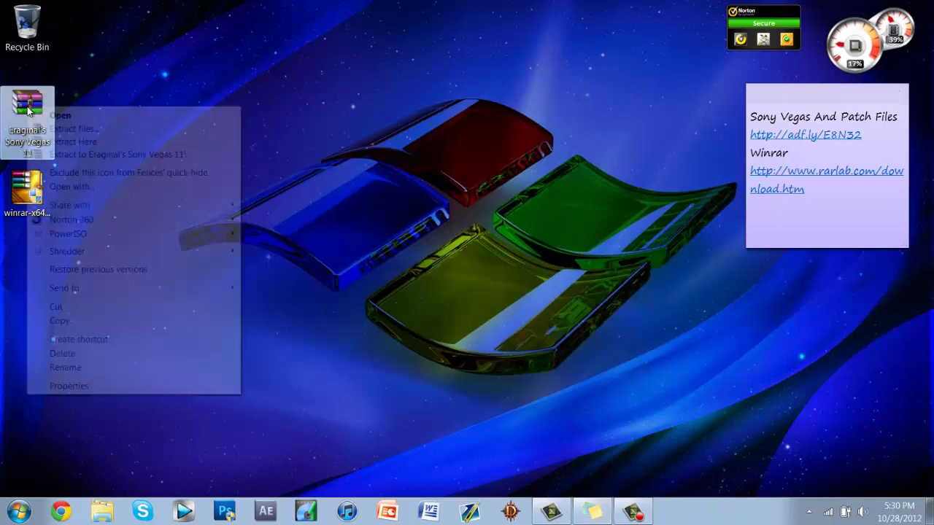
click(88, 142)
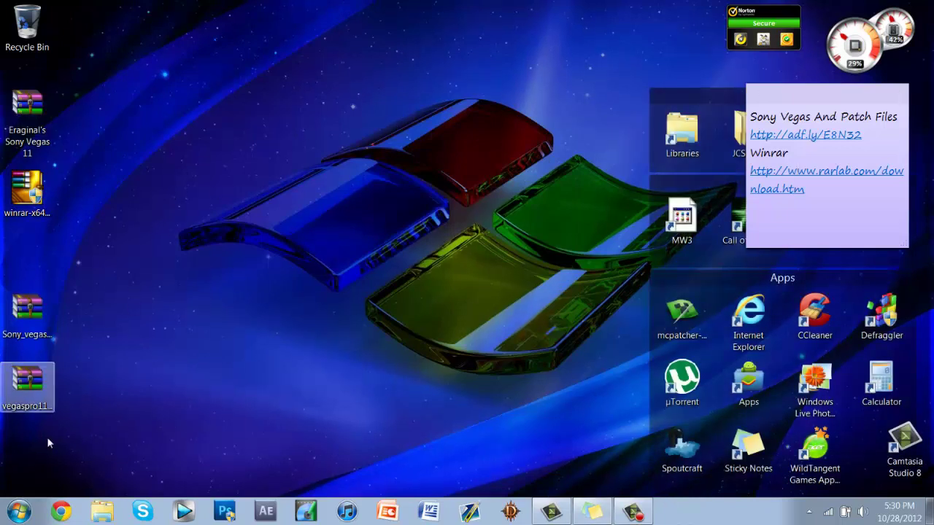
right_click(19, 319)
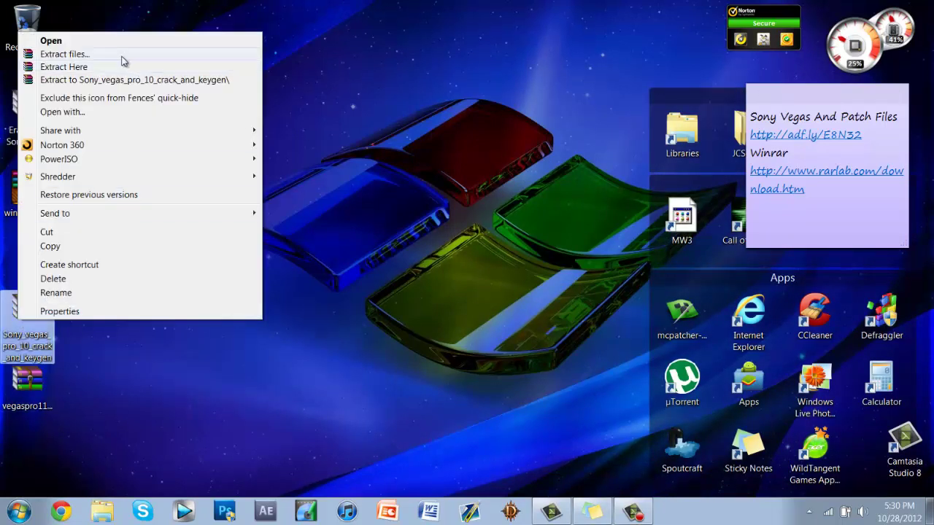
click(32, 368)
right_click(32, 365)
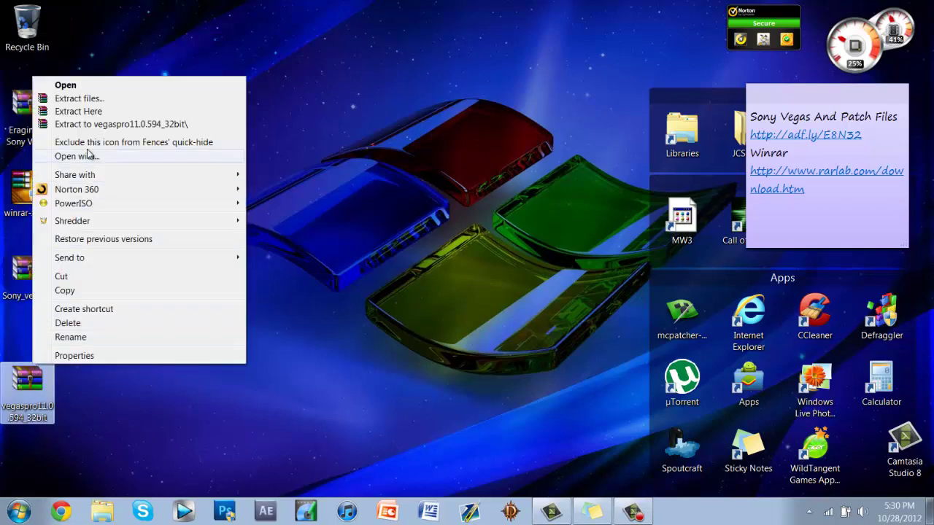
click(96, 143)
Move both archives to the desktop's top and extract vegaspro11.0.594_32bit.rar there
double_click(243, 264)
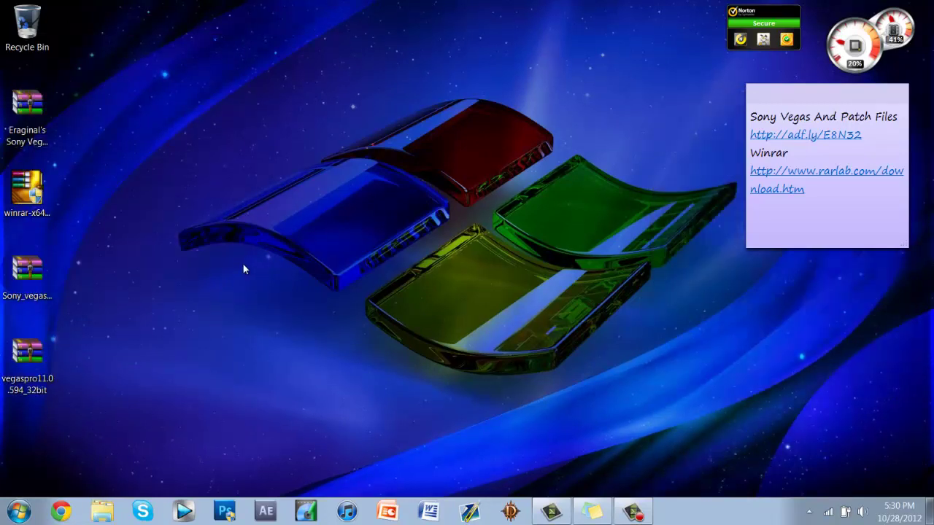
drag(27, 272, 192, 30)
drag(36, 354, 323, 59)
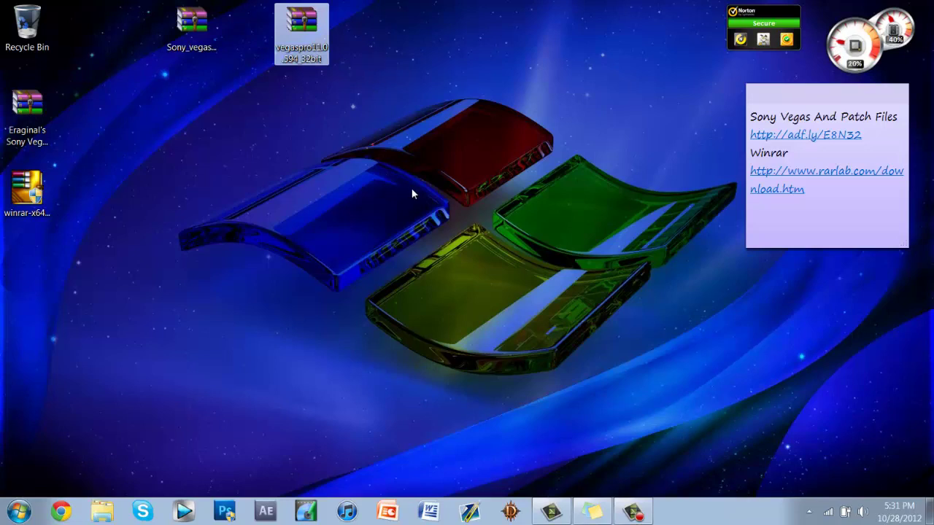
right_click(294, 29)
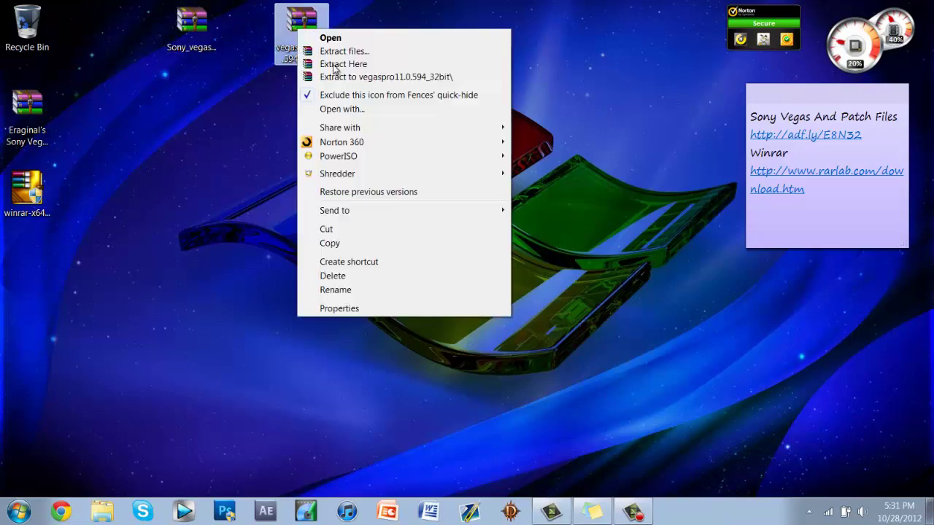
click(336, 65)
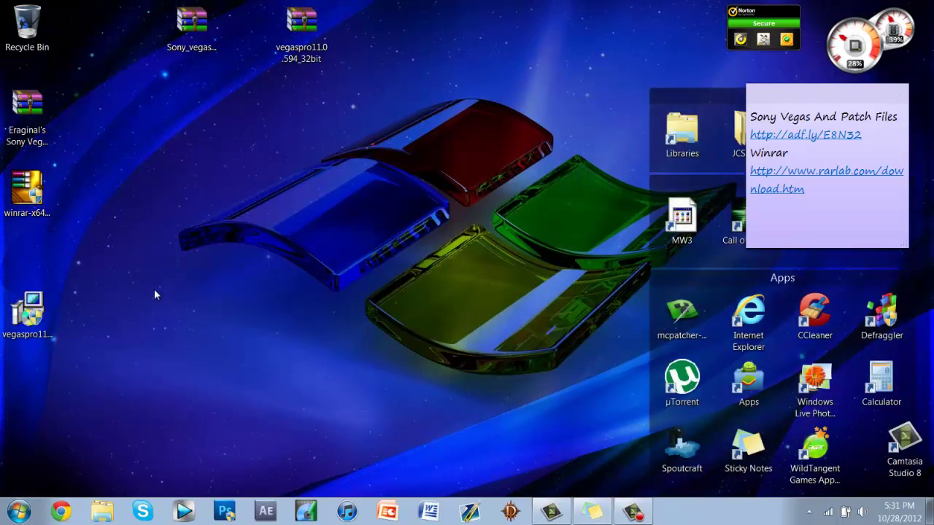
Move the Vegas Pro 11 setup file to the top, then open and close the crack archive in WinRAR
drag(27, 314, 376, 36)
right_click(377, 37)
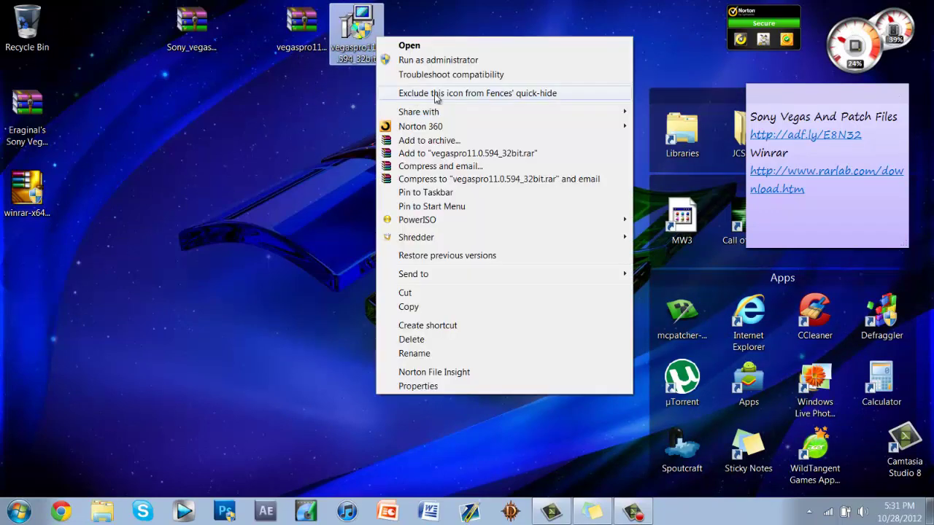
click(317, 113)
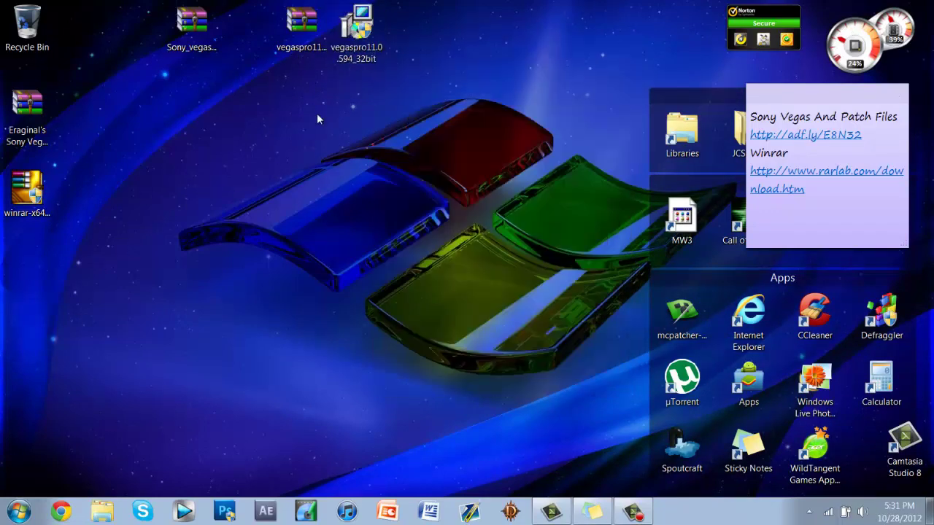
double_click(191, 28)
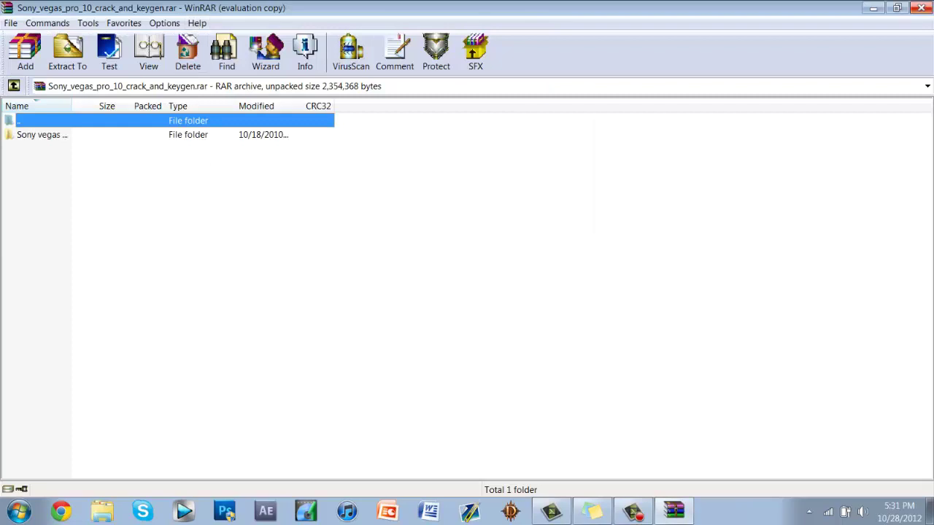
click(873, 9)
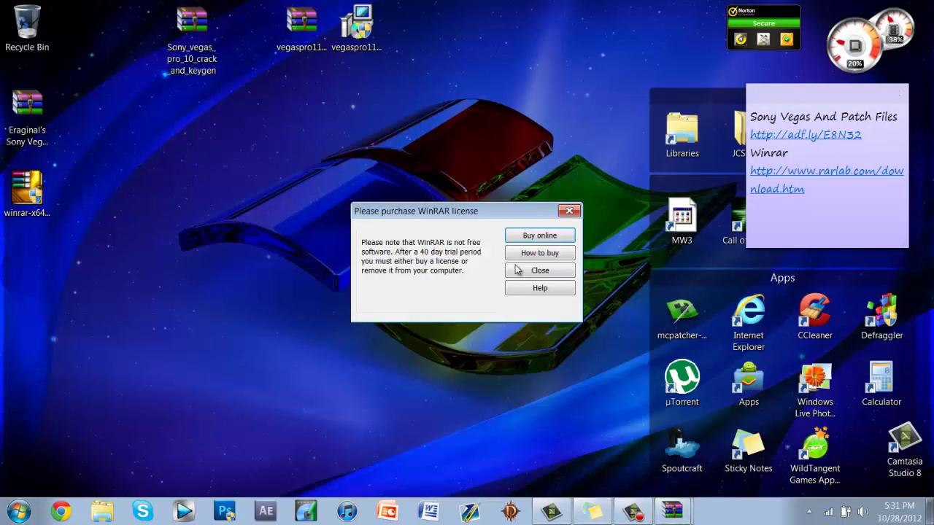
click(519, 272)
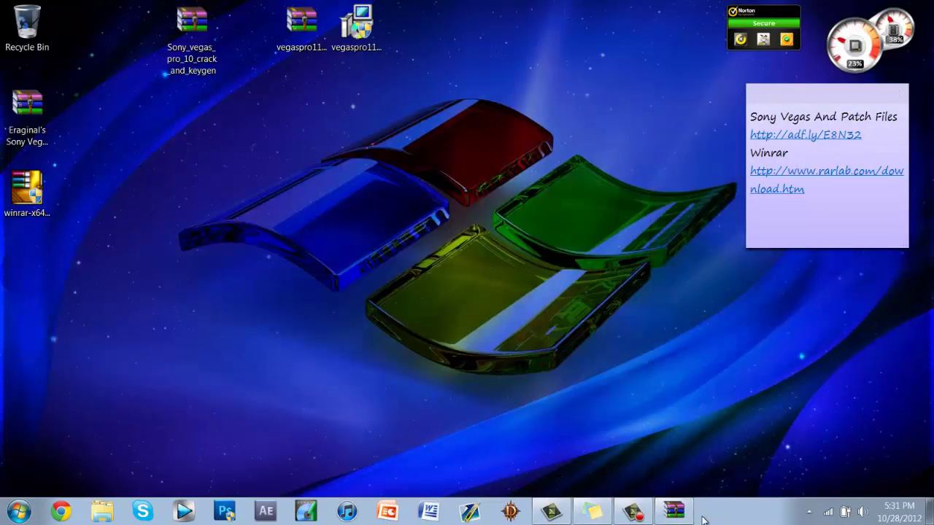
right_click(673, 511)
click(677, 487)
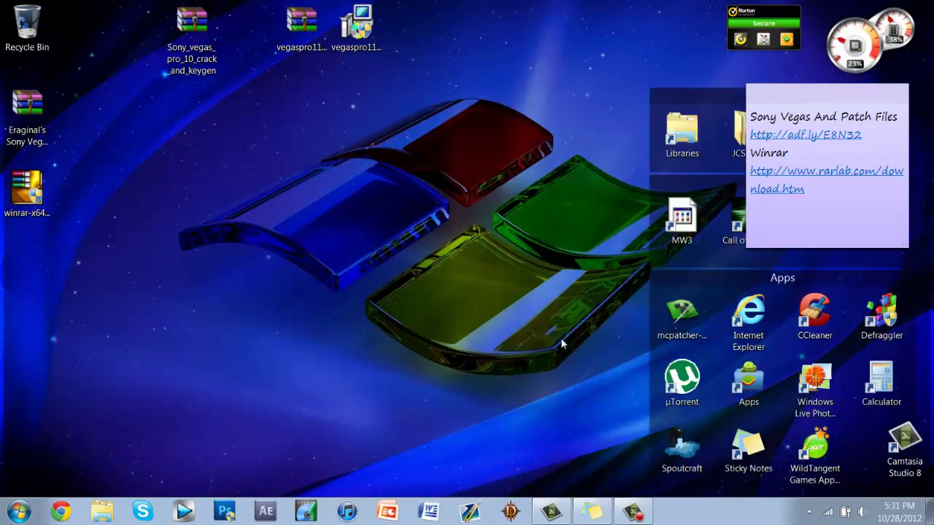
Extract Sony_vegas_pro_10_crack_and_keygen.rar onto the desktop, confirming the archive password
right_click(187, 24)
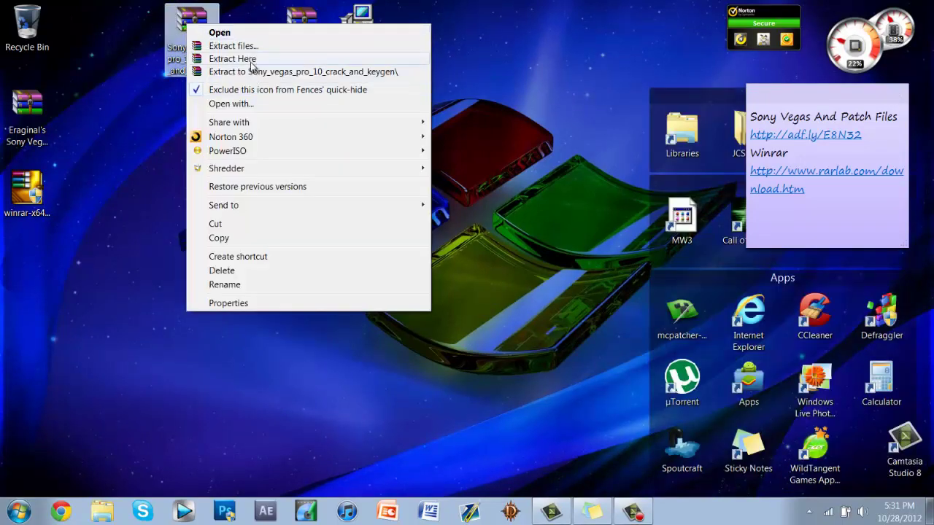
click(248, 61)
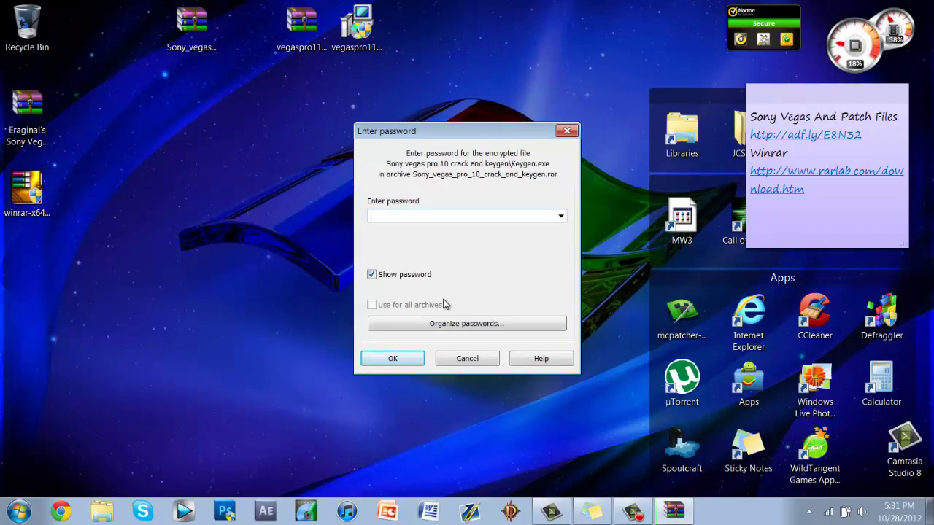
click(573, 132)
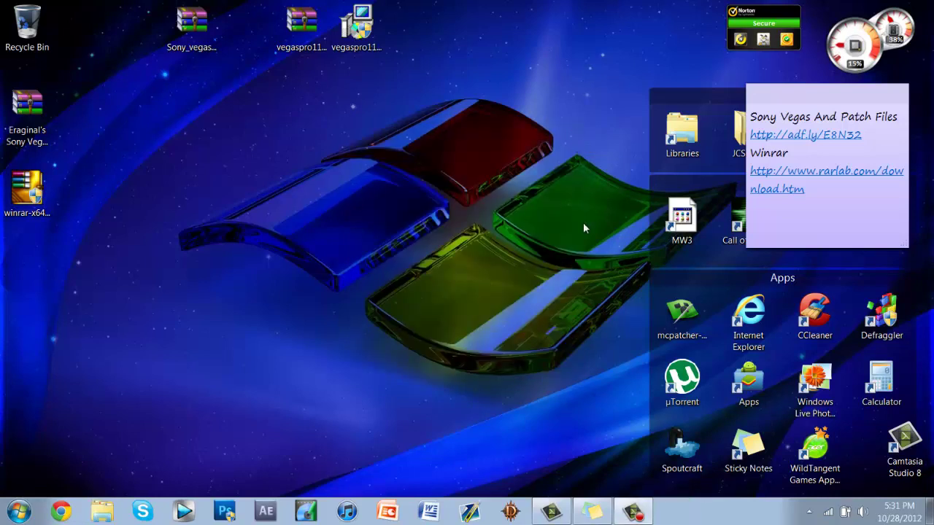
click(648, 510)
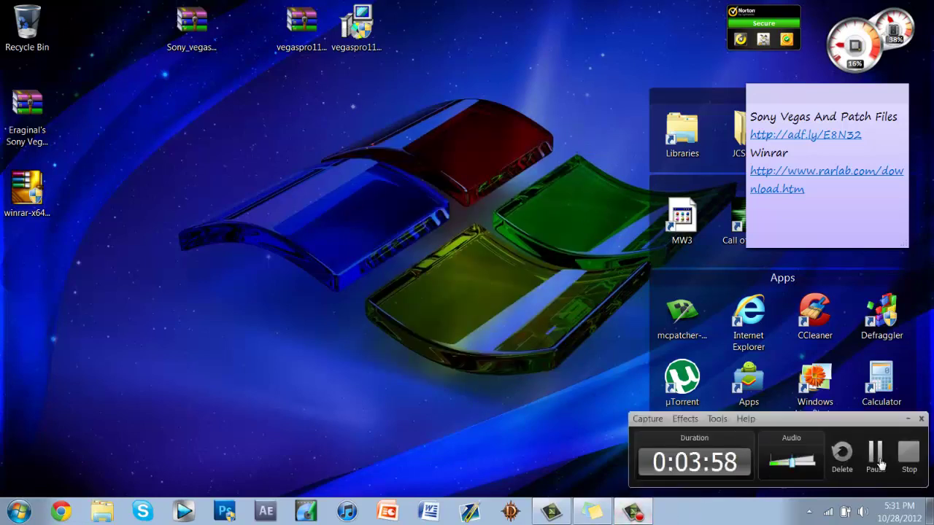
click(875, 456)
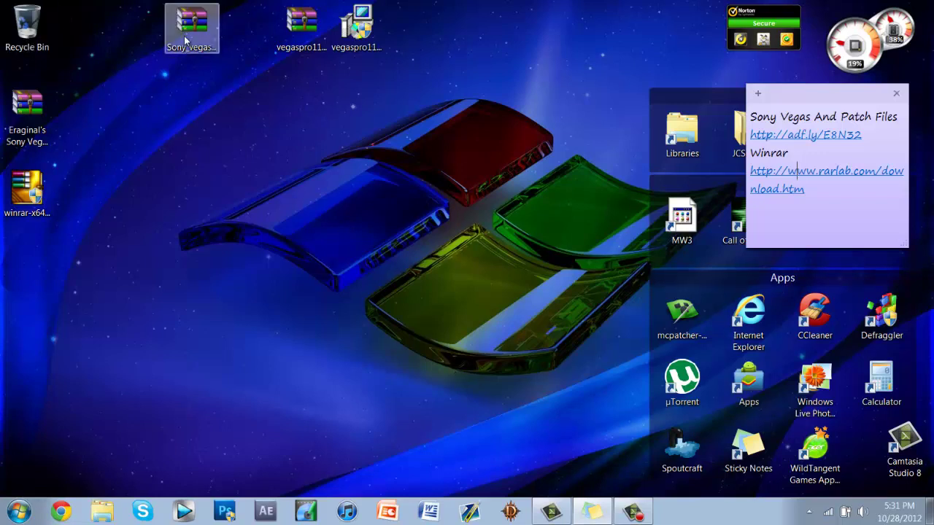
right_click(184, 34)
click(240, 68)
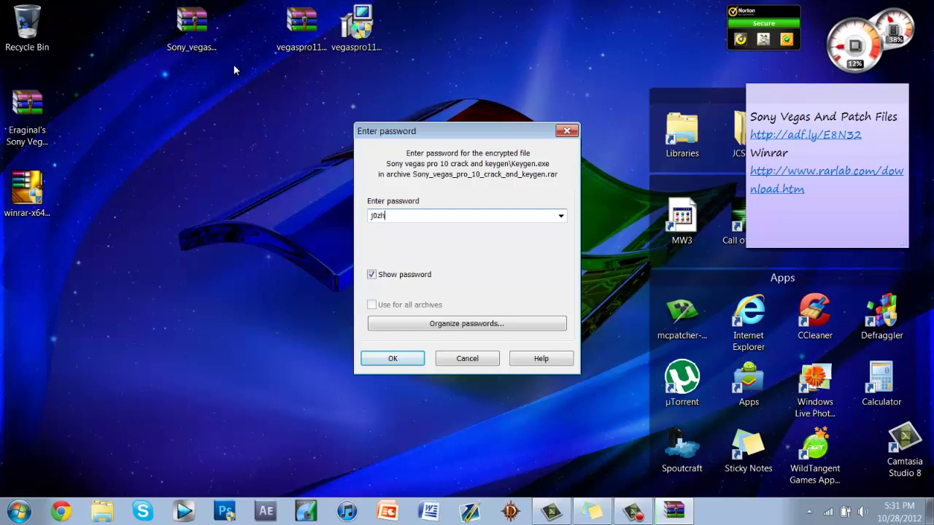
key(Return)
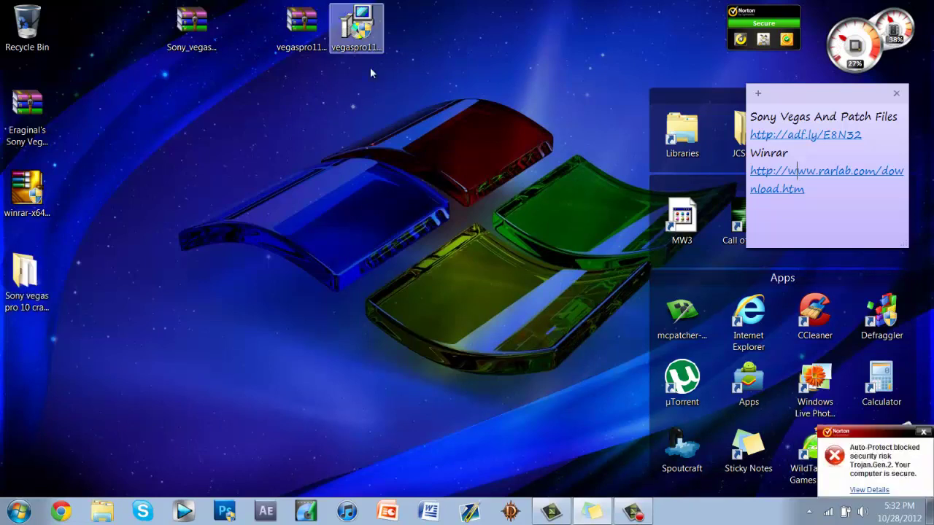
In Norton 360 Antivirus settings, disable Auto-Protect and SONAR for 15 minutes and close both windows
click(738, 23)
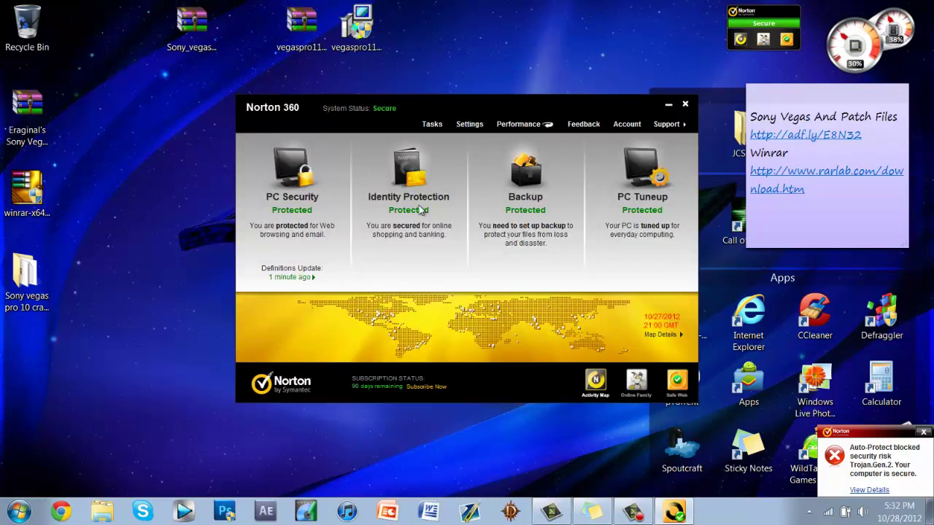
click(473, 125)
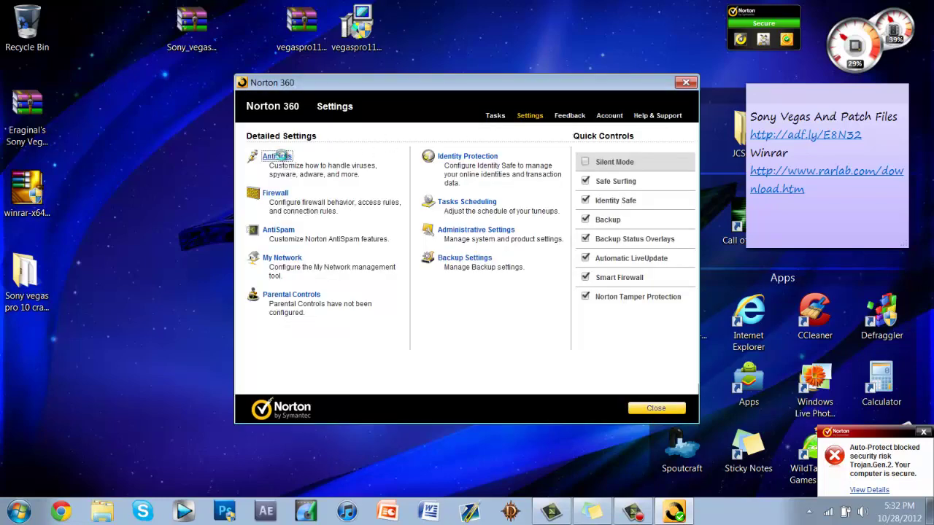
click(283, 154)
click(516, 197)
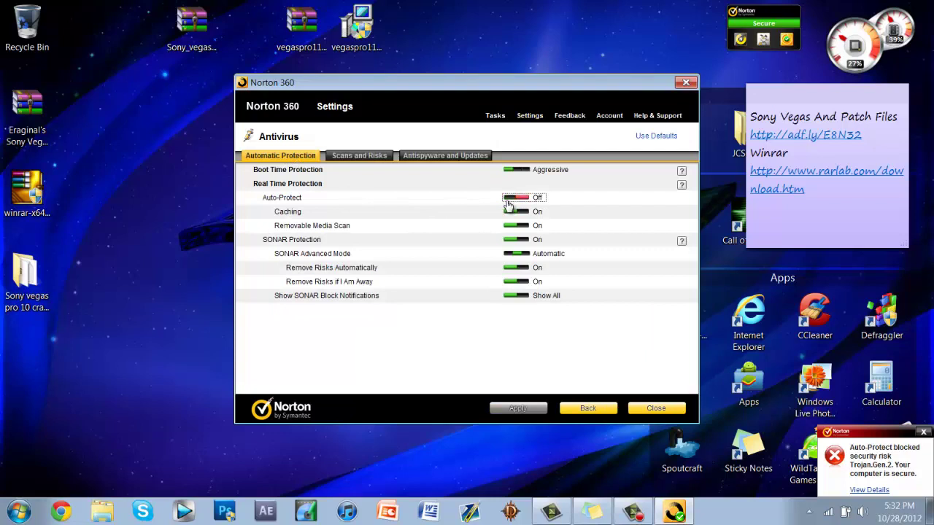
click(516, 239)
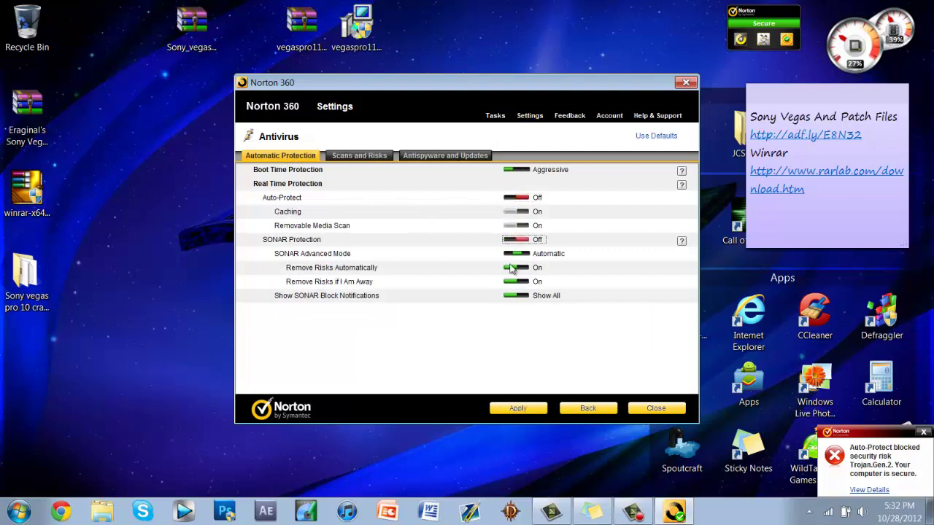
click(508, 412)
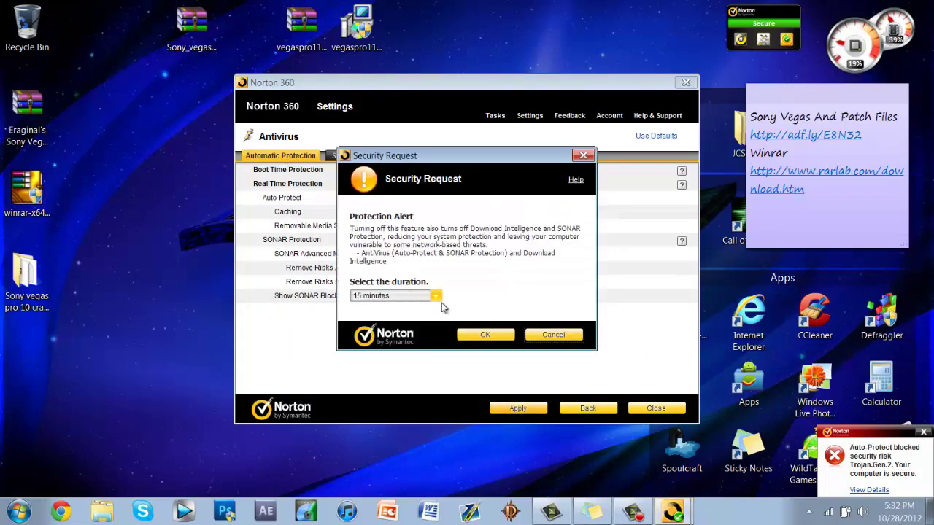
click(483, 335)
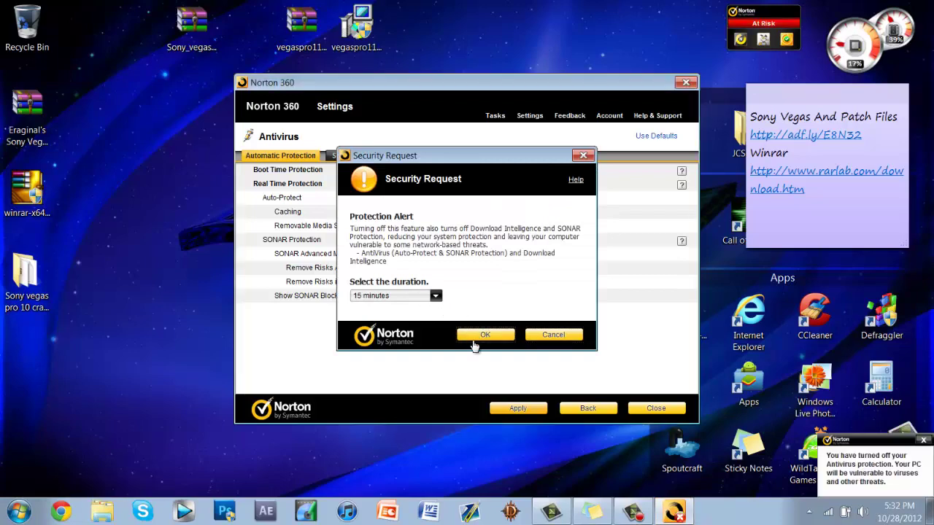
click(483, 325)
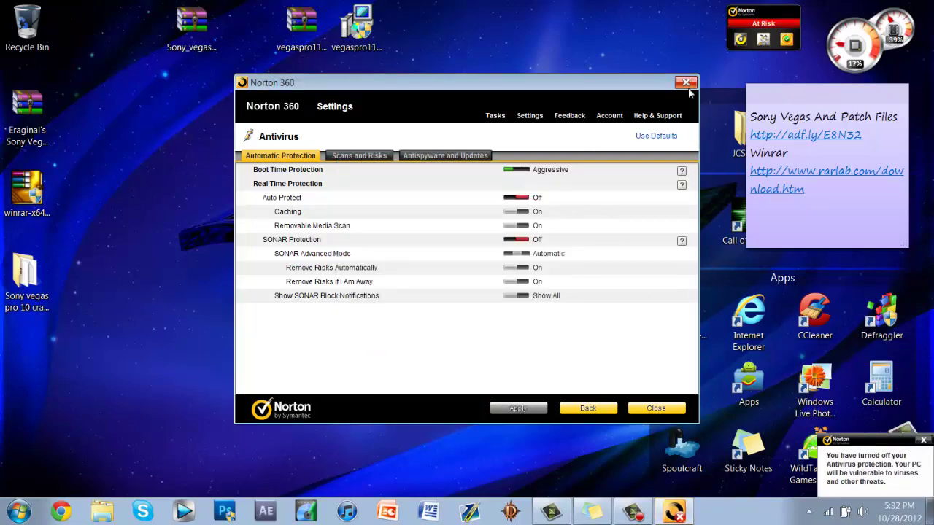
click(685, 82)
click(685, 103)
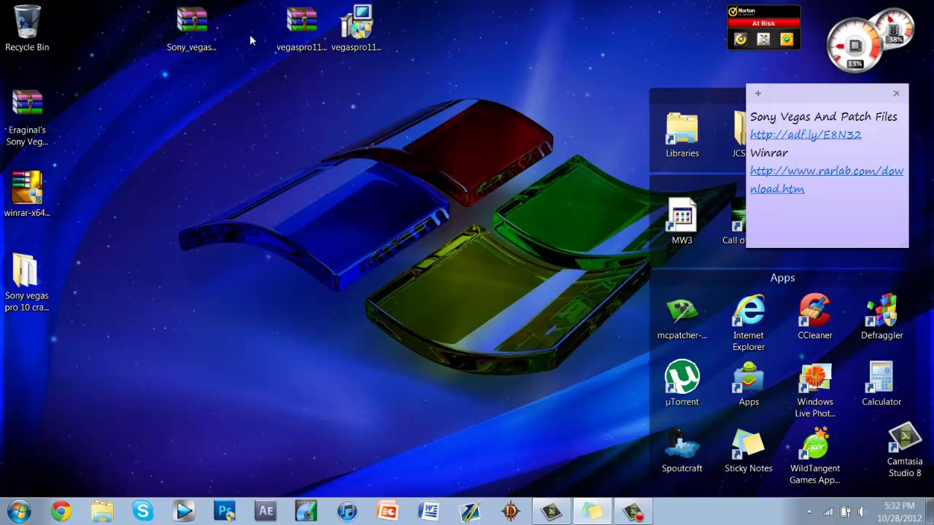
Extract the crack archive with its password, overwriting existing files and dismissing the CRC error
right_click(202, 25)
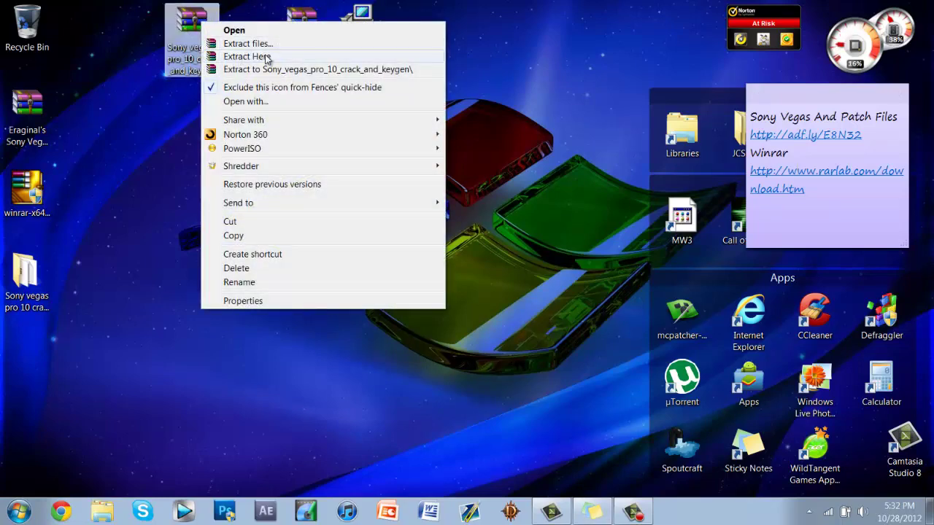
click(267, 59)
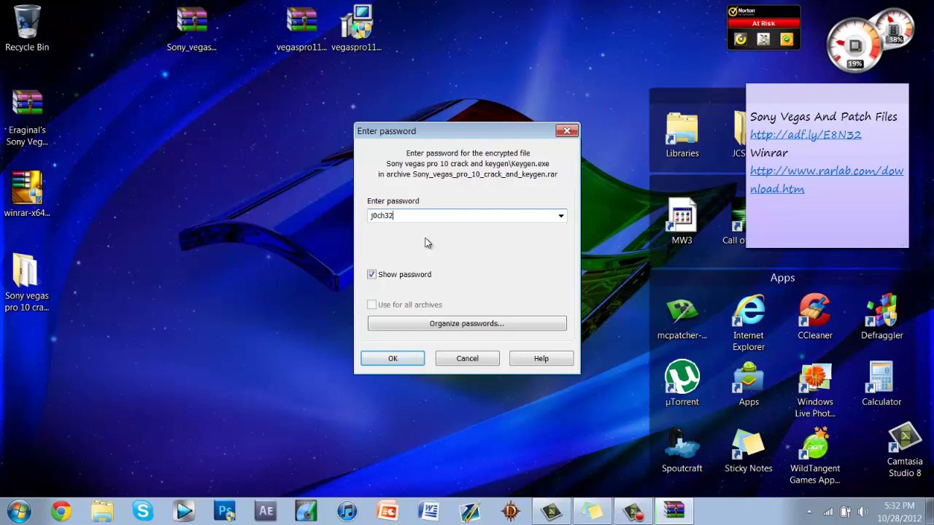
key(Return)
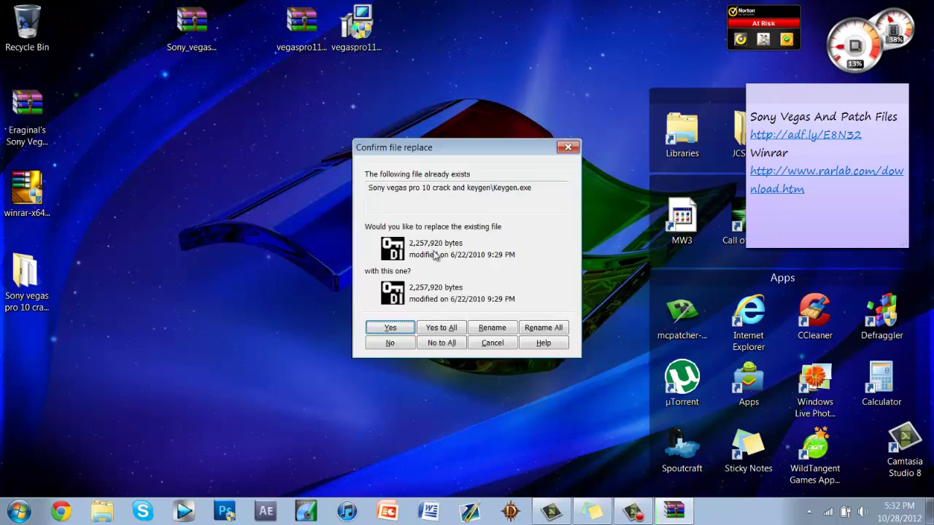
click(440, 330)
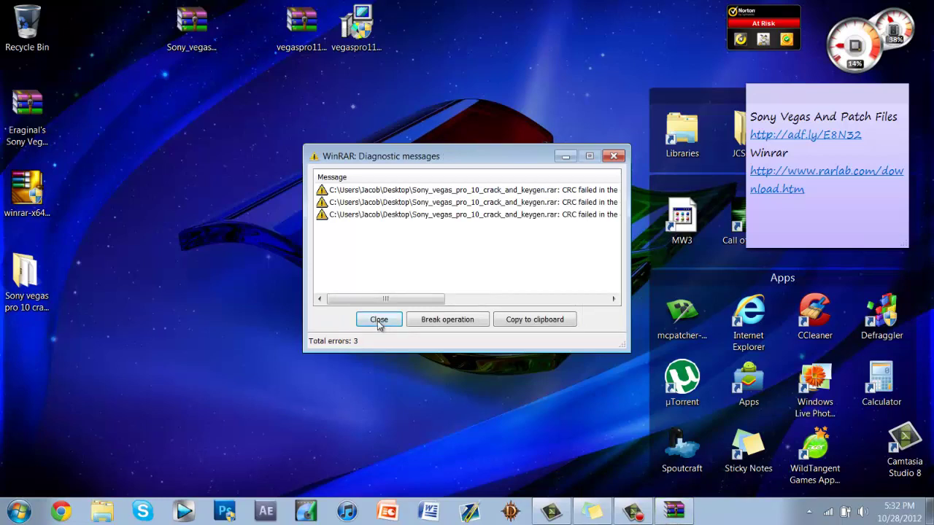
click(379, 321)
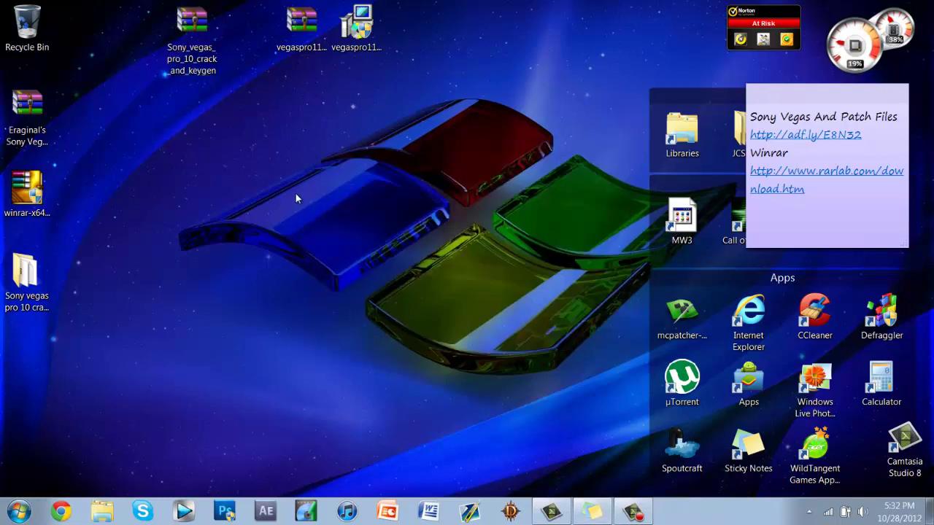
double_click(24, 303)
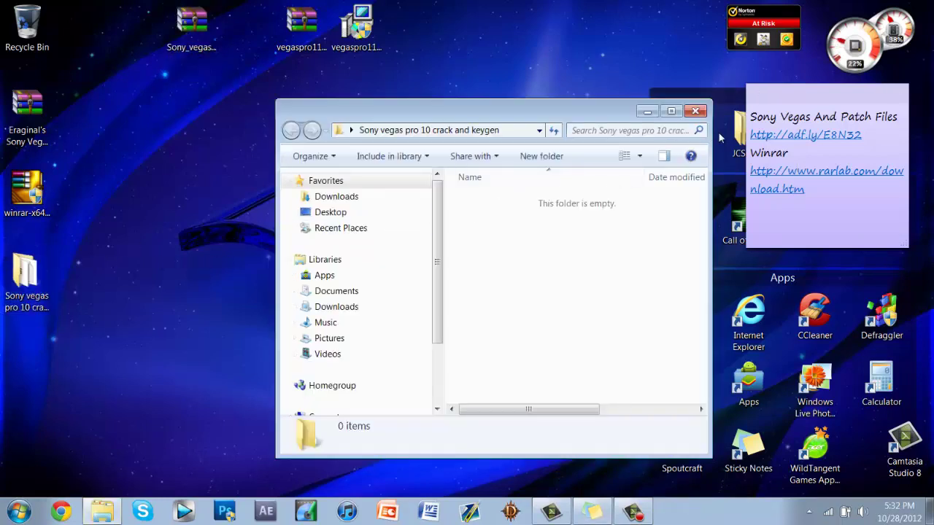
click(701, 106)
From the archive's inner folder, extract the TUT text, patch and Keygen.exe using the archive password
double_click(191, 28)
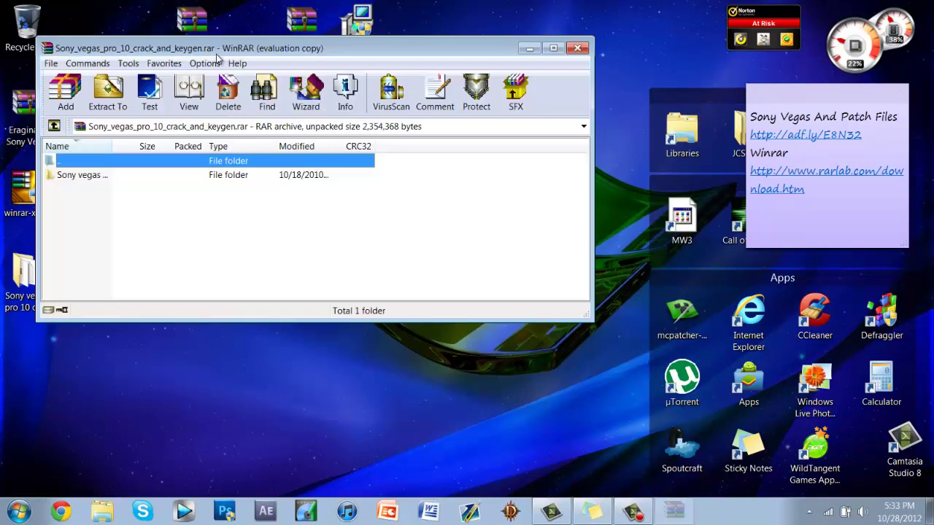
click(134, 178)
double_click(133, 183)
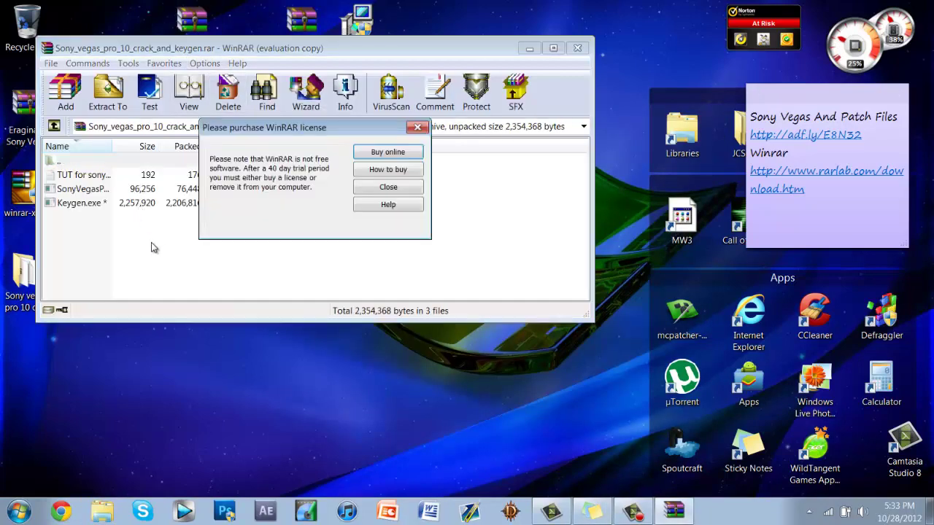
click(388, 188)
drag(141, 224, 408, 399)
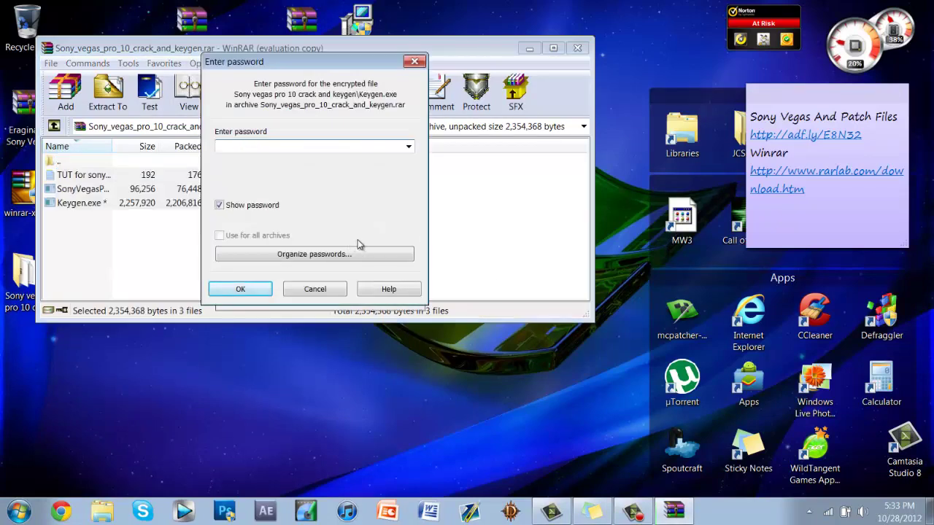
key(Return)
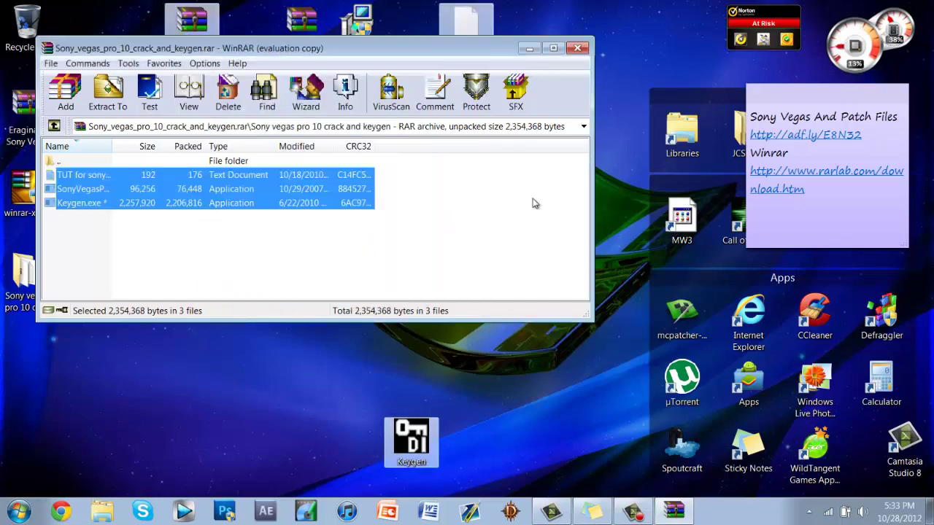
click(577, 49)
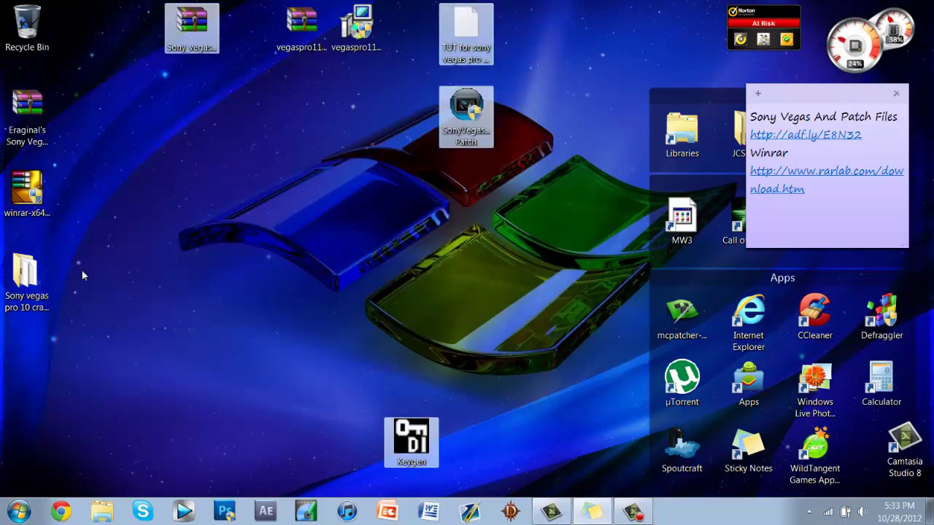
Tidy the icons, move the crack archive to the top row, and bin the TUT file and crack folder
click(450, 144)
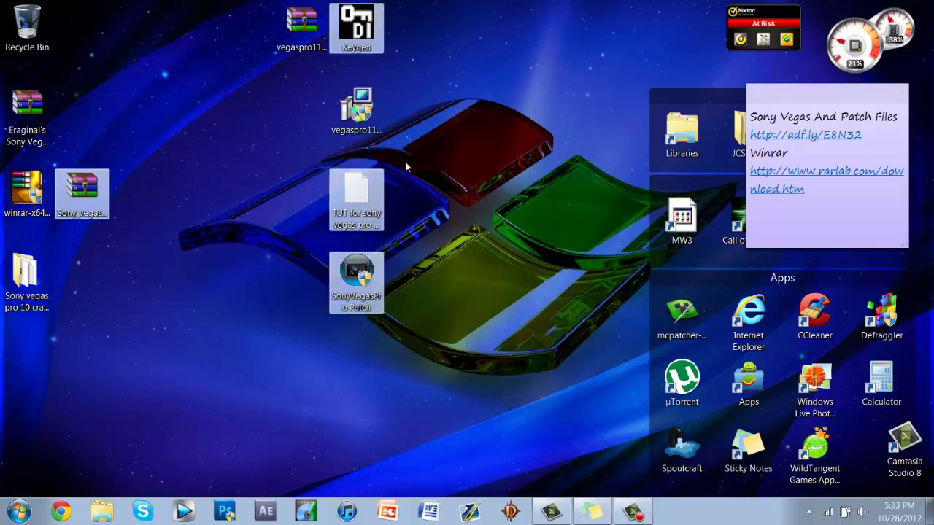
drag(82, 188, 245, 33)
drag(181, 102, 26, 29)
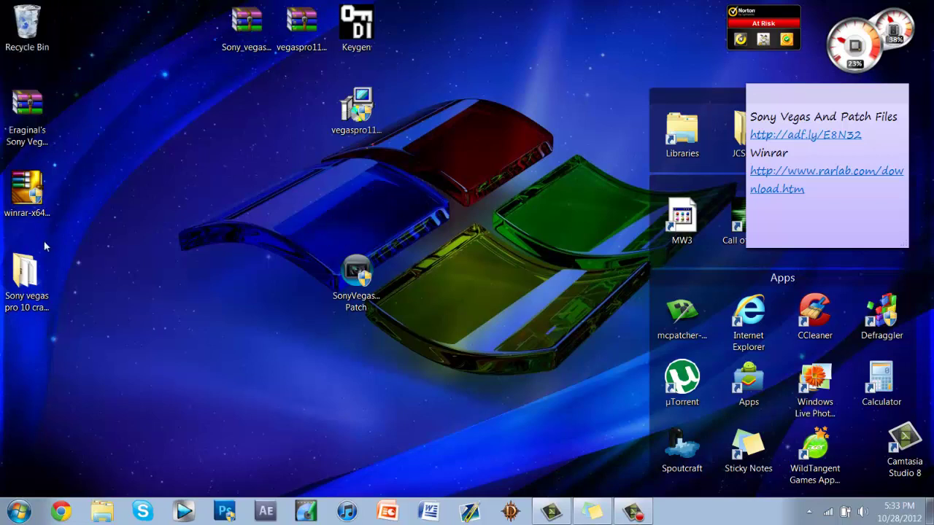
drag(29, 274, 33, 28)
Empty the Recycle Bin and line up the patch and Vegas Pro installer beside Keygen on top
right_click(33, 28)
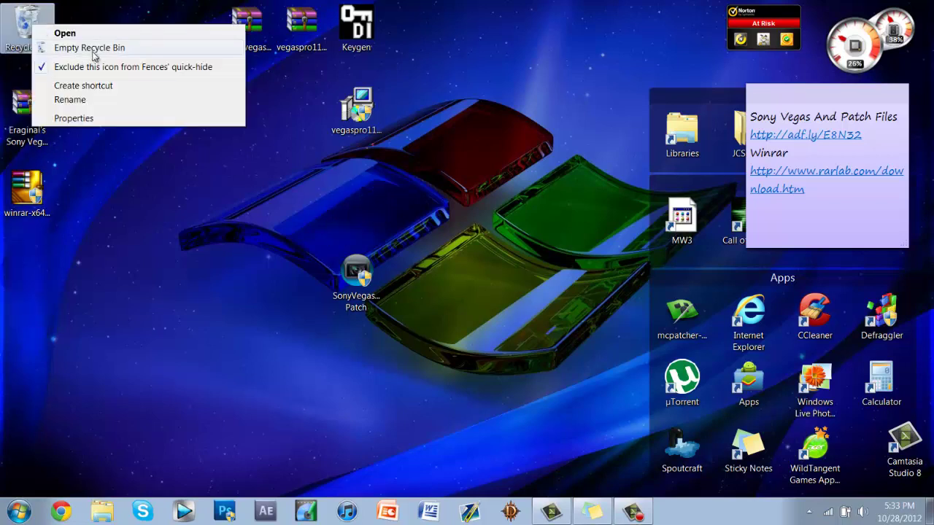
click(92, 48)
click(519, 268)
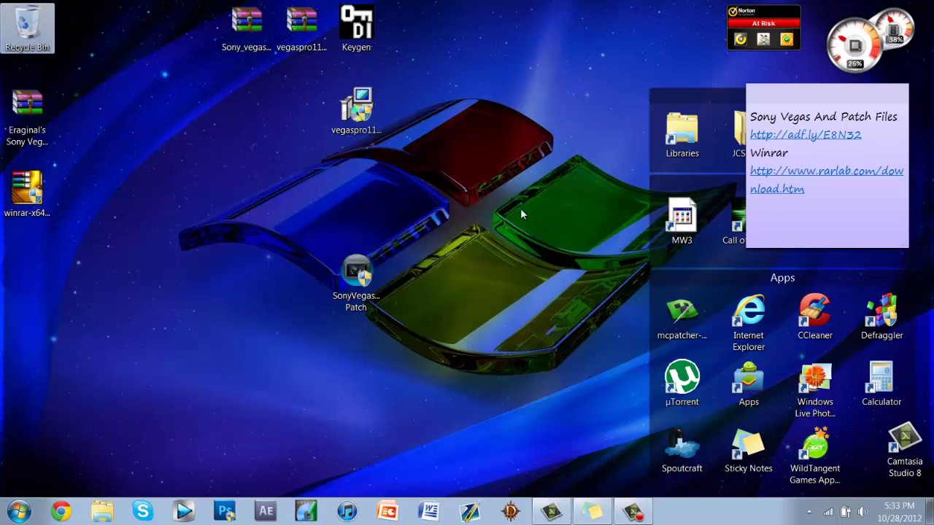
drag(356, 276, 410, 29)
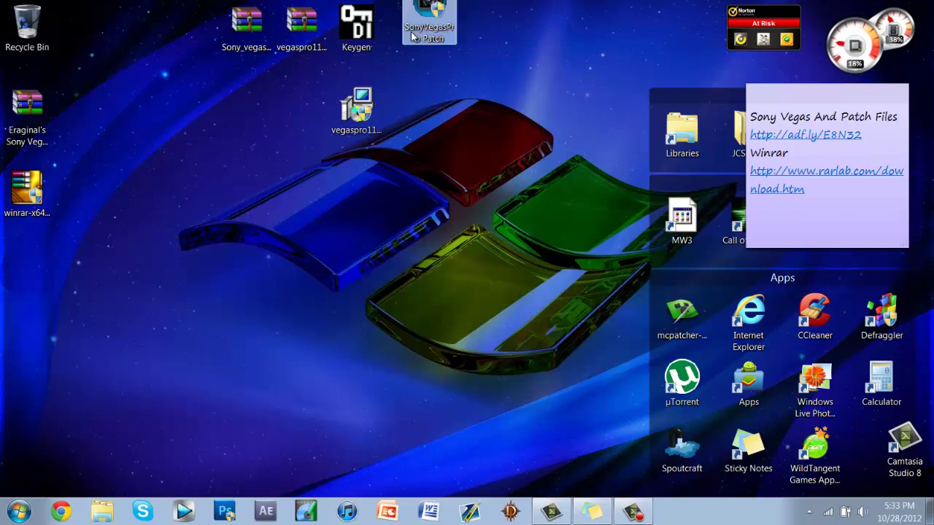
drag(357, 109, 471, 33)
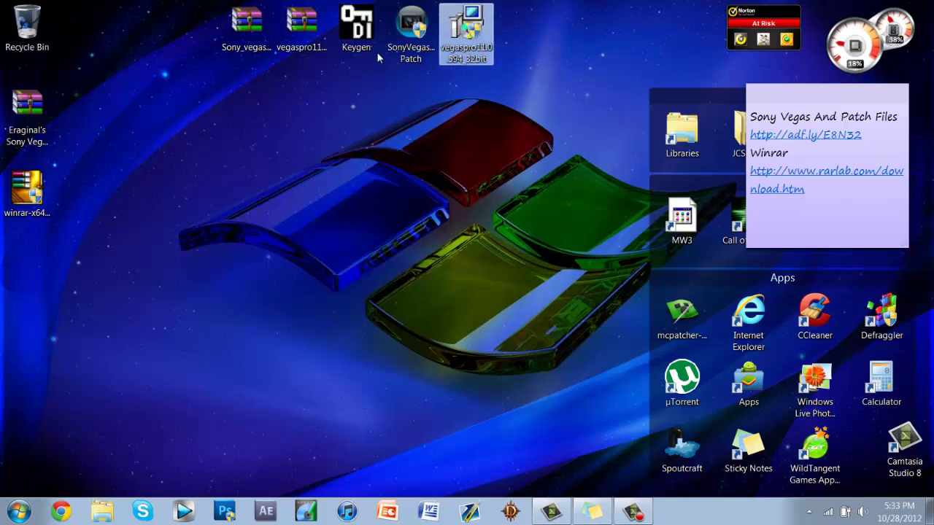
Launch the Vegas Pro 11 installer in English, choose to install the current version, and accept the EULA
double_click(483, 34)
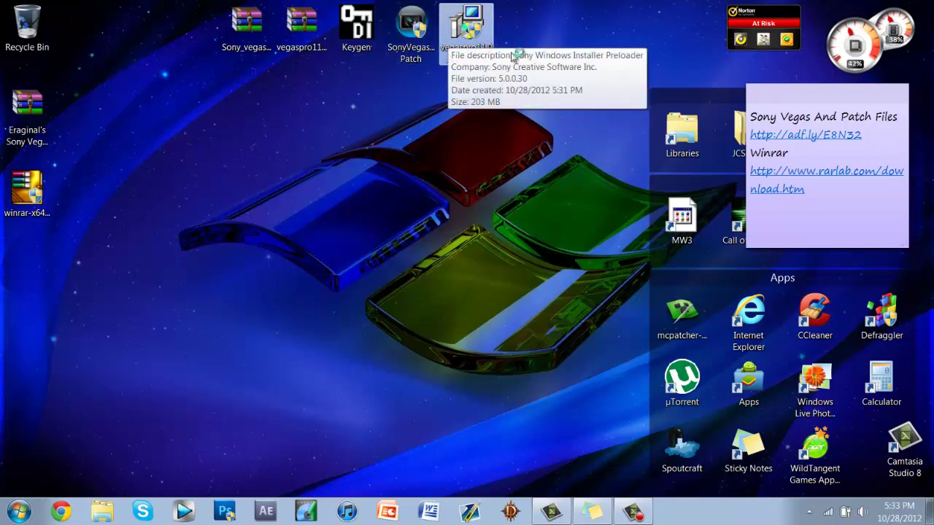
click(610, 141)
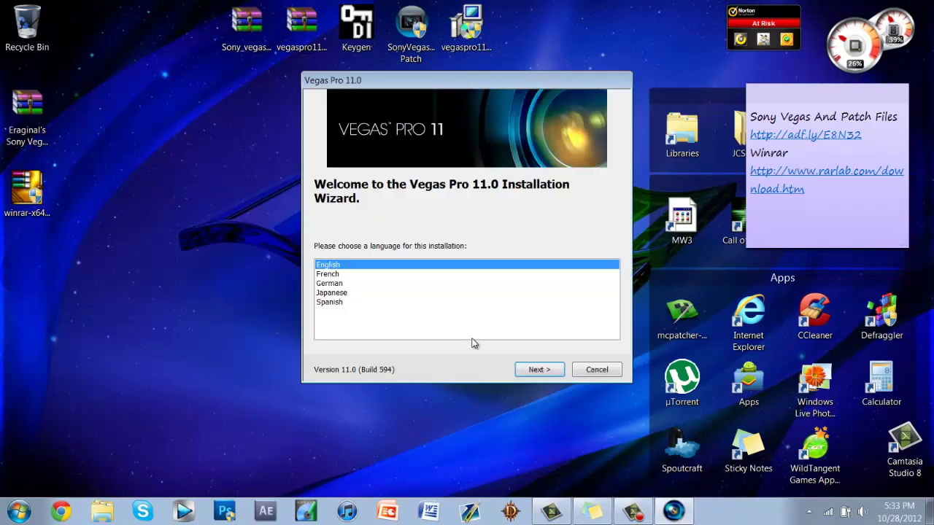
click(552, 371)
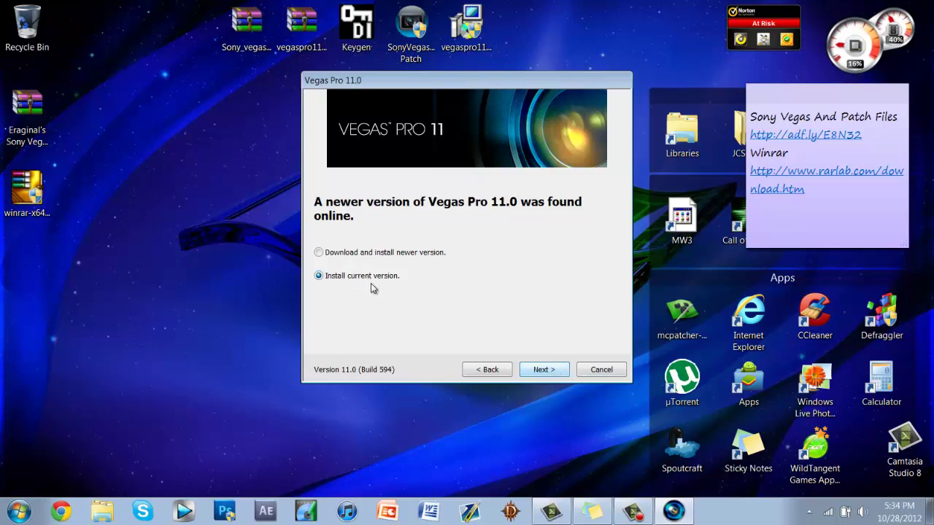
click(544, 370)
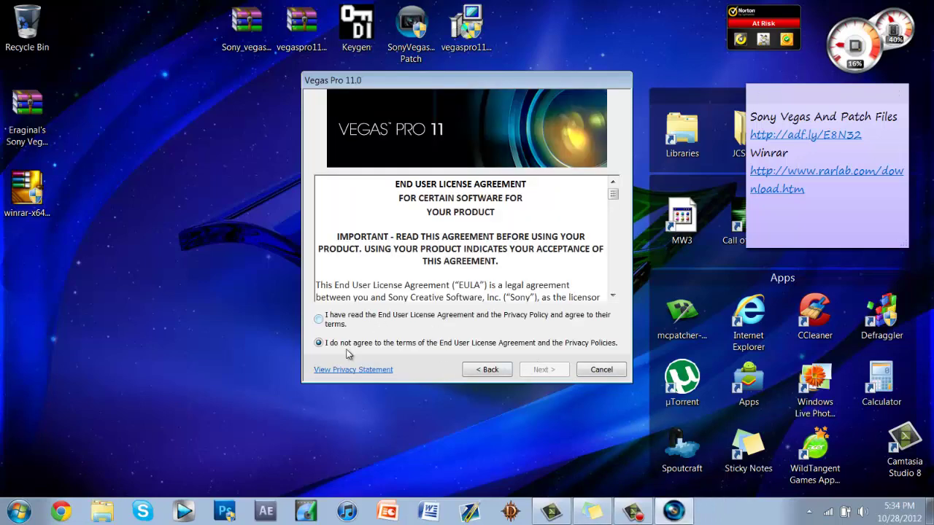
click(332, 326)
click(545, 370)
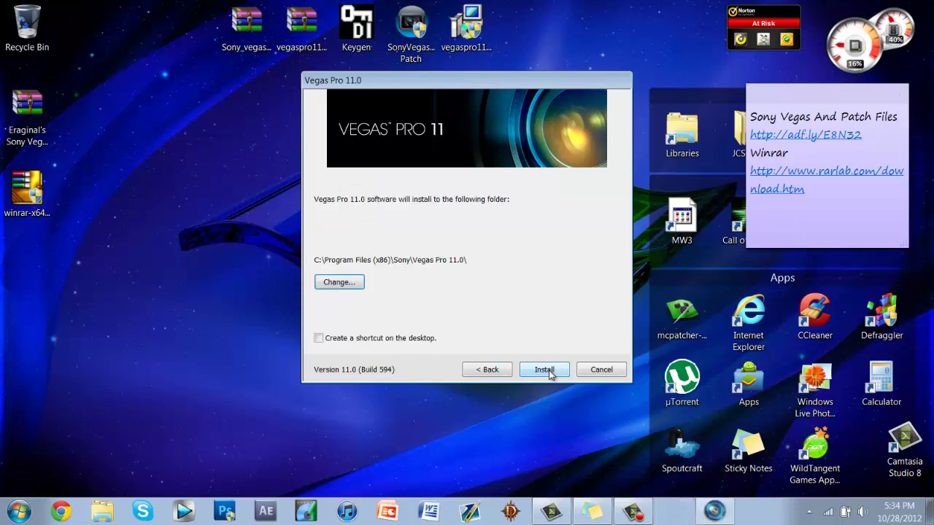
Install into the default folder with a desktop shortcut, then close the finished wizard
click(319, 338)
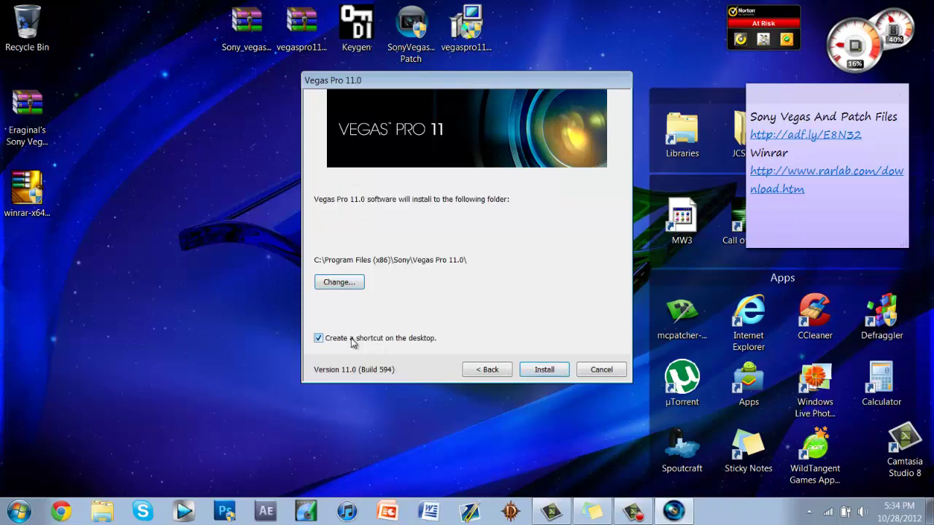
click(543, 370)
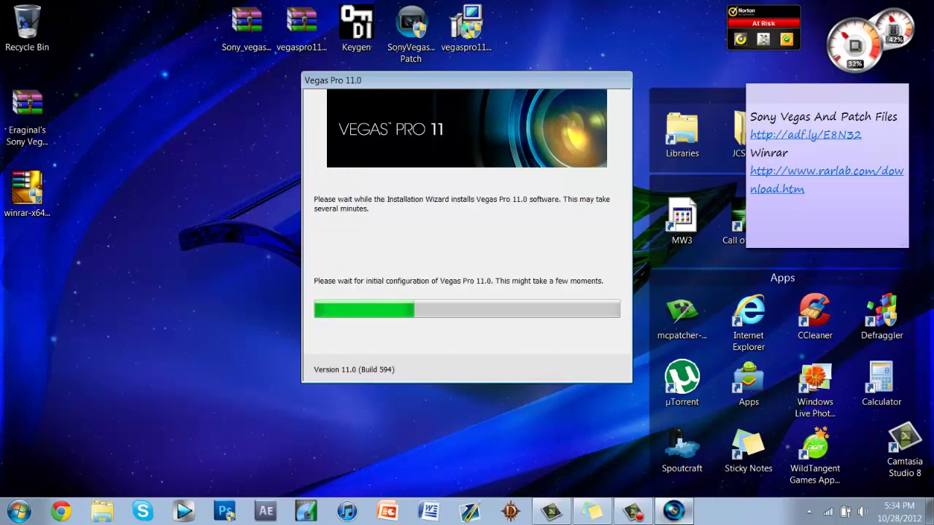
click(633, 510)
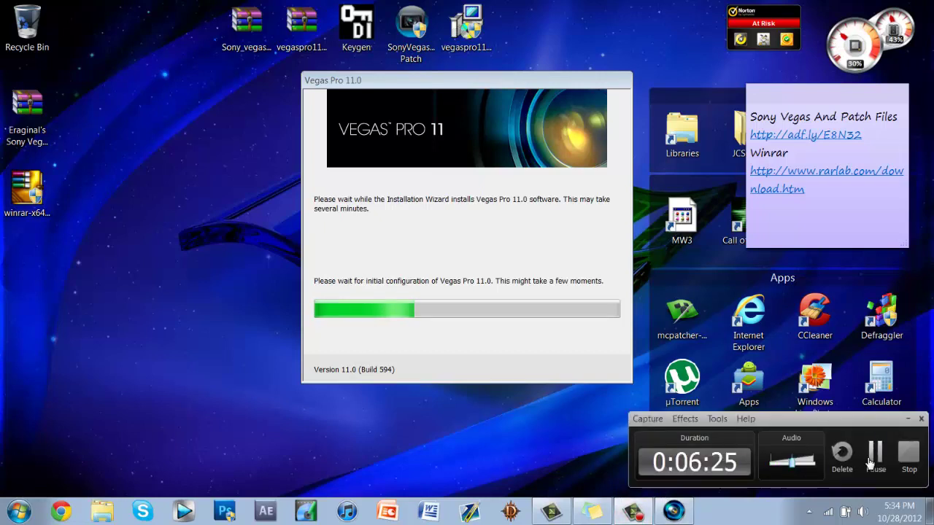
click(872, 462)
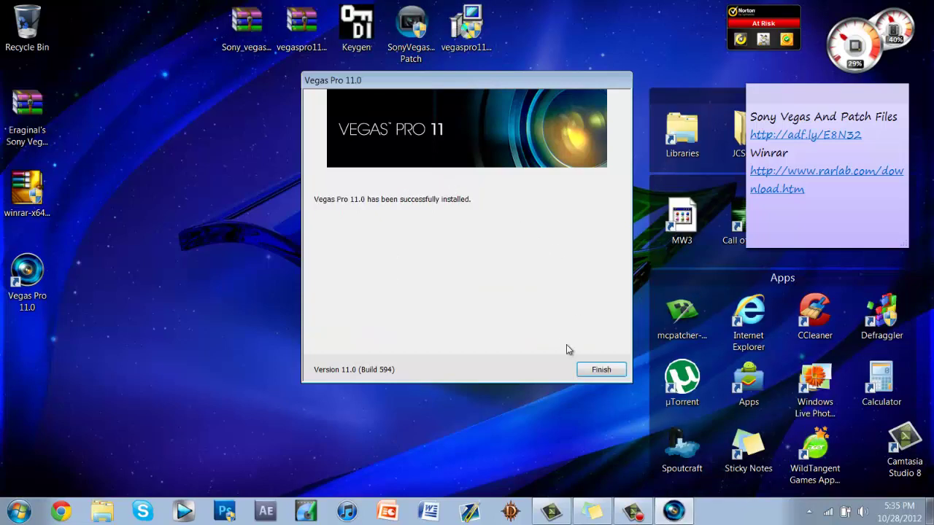
click(601, 371)
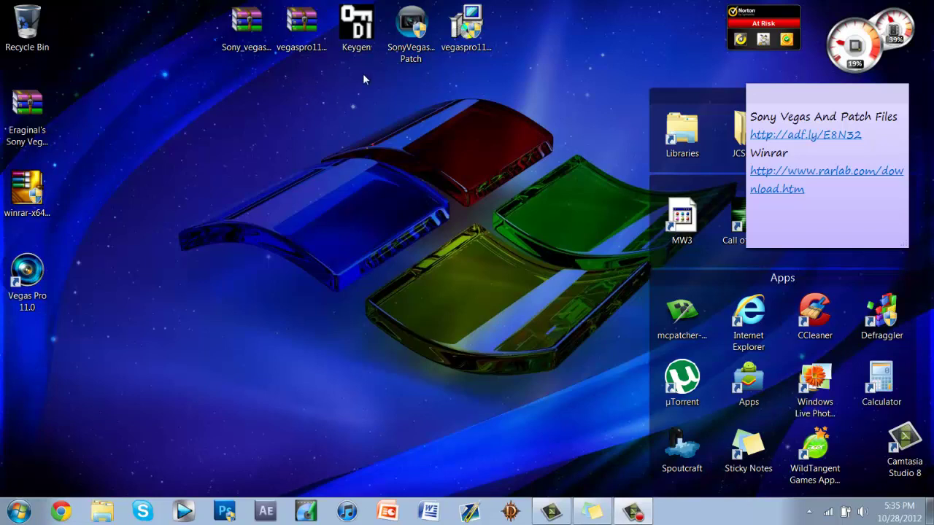
Launch the SonyVegasPro patch and browse for the install folder on the Acer (C:) drive
double_click(428, 36)
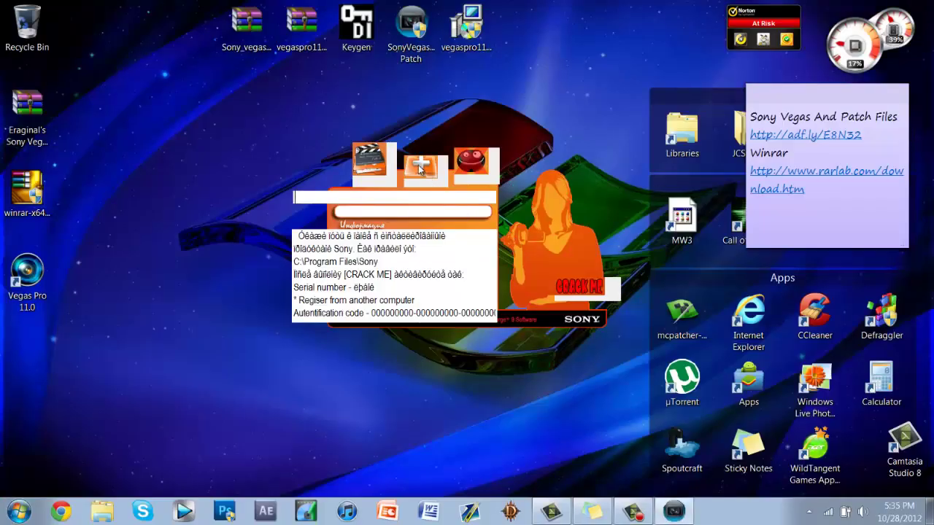
click(369, 162)
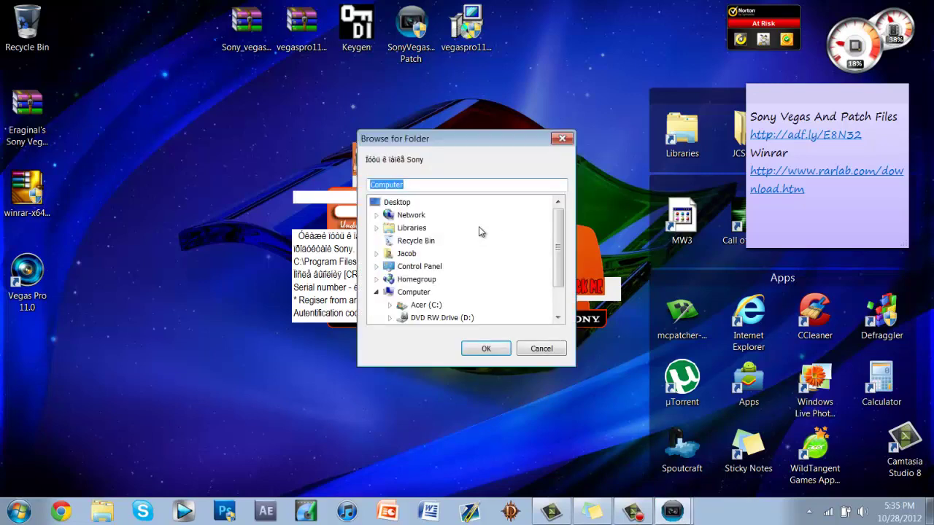
click(416, 293)
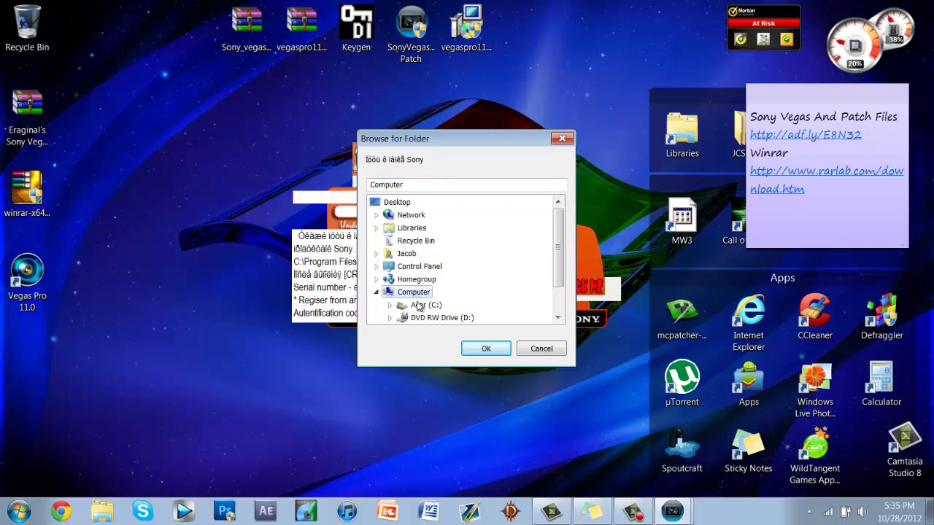
click(420, 306)
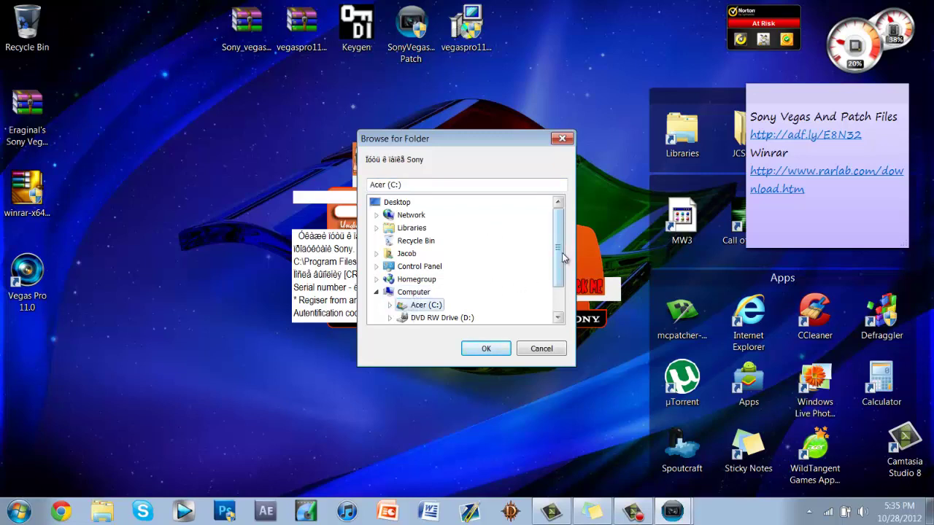
drag(562, 255, 561, 276)
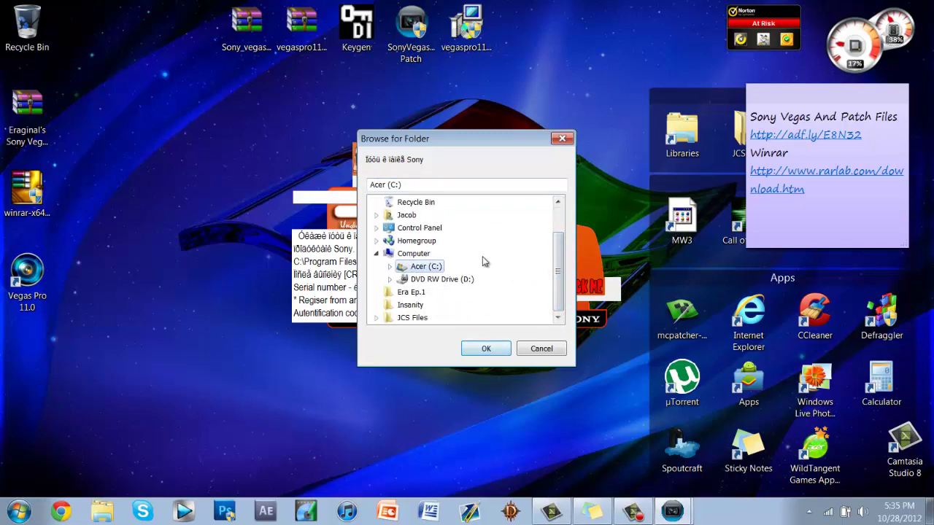
click(391, 267)
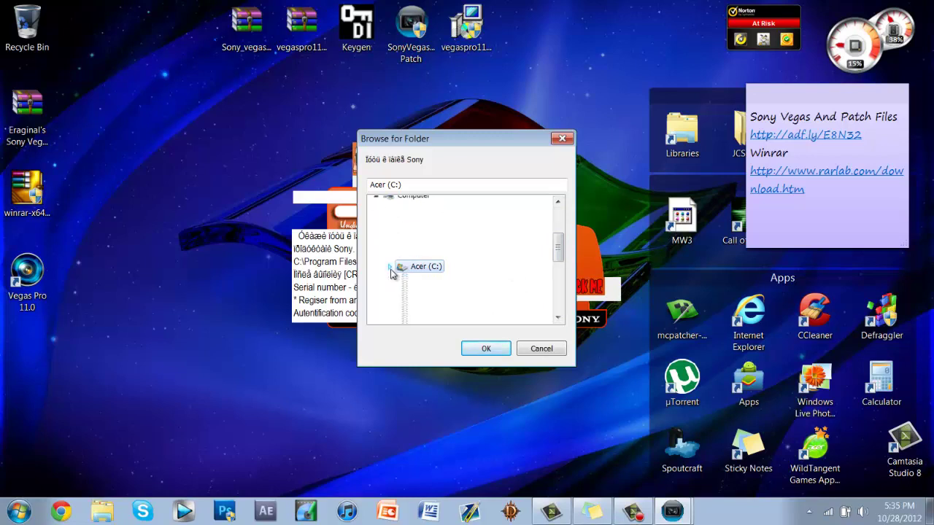
Expand Program Files and its Sony folder in the Browse for Folder tree
scroll(443, 265, down, 3)
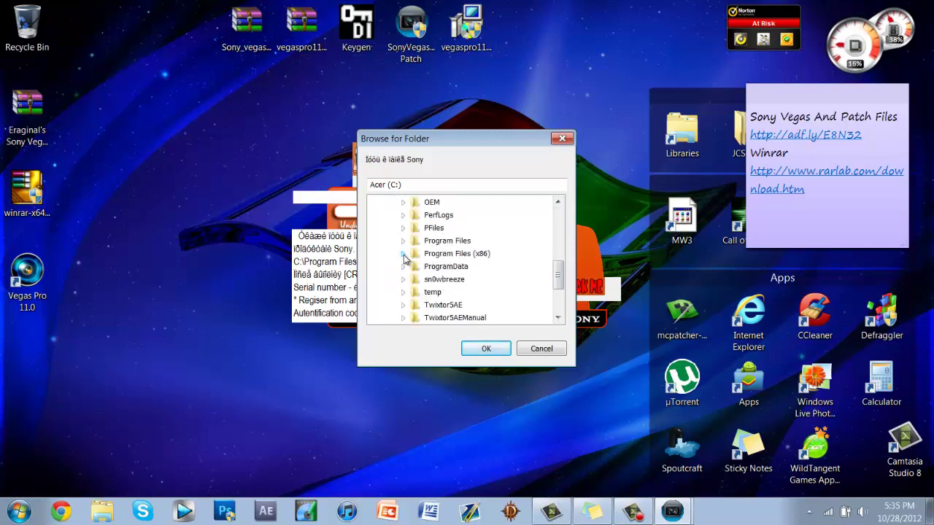
click(402, 255)
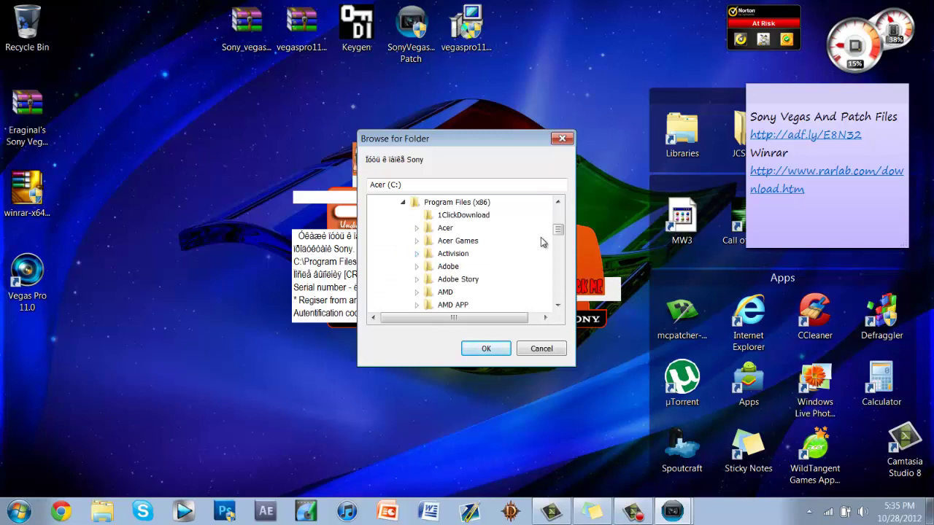
scroll(560, 234, up, 2)
click(408, 267)
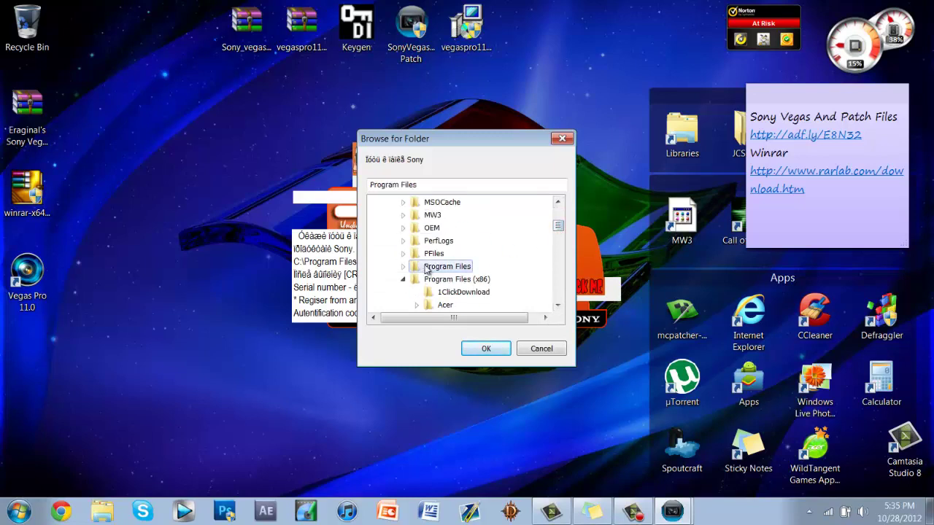
click(405, 268)
scroll(438, 264, down, 12)
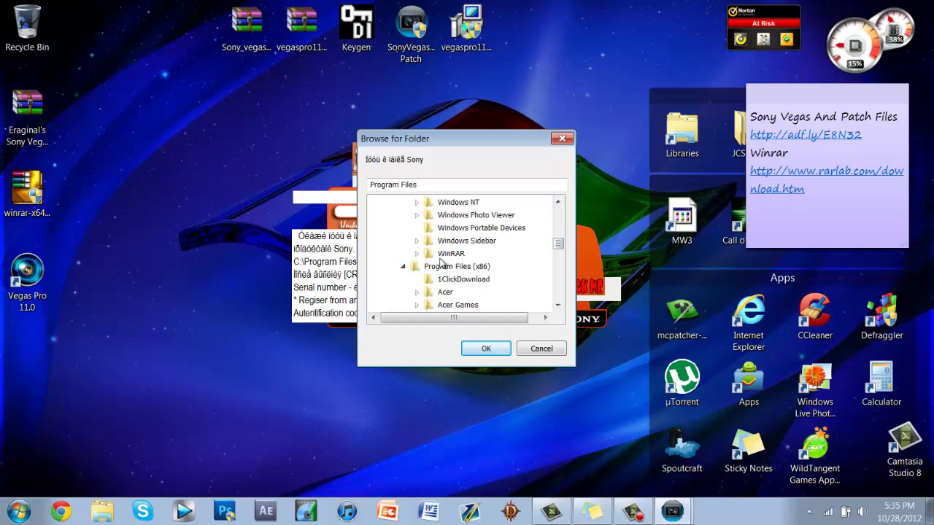
scroll(440, 264, up, 1)
scroll(440, 264, up, 2)
scroll(440, 264, up, 1)
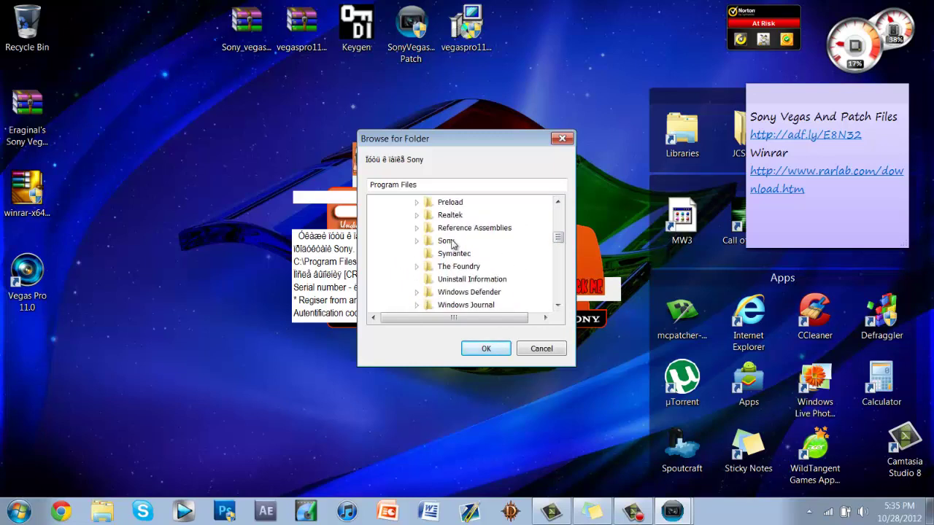
click(417, 241)
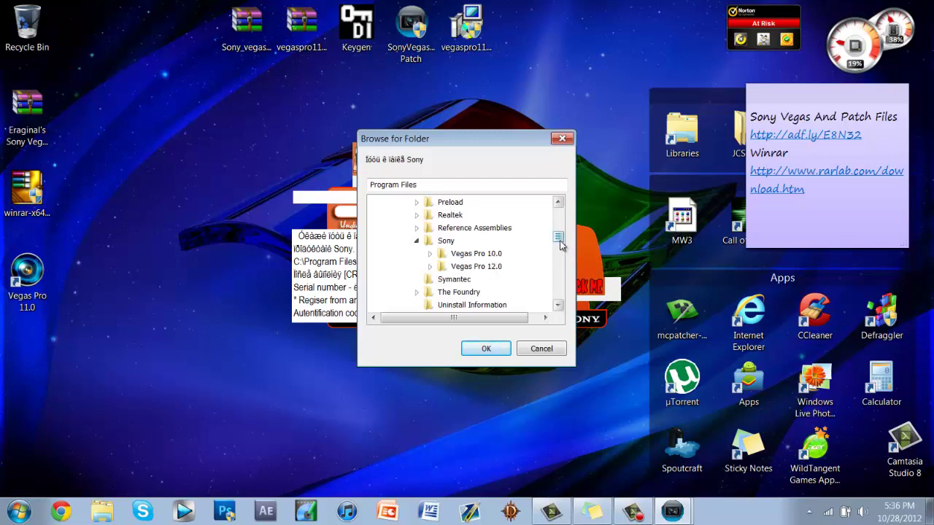
scroll(558, 238, up, 2)
mouse_move(559, 241)
mouse_down()
mouse_move(558, 218)
mouse_move(558, 230)
mouse_up()
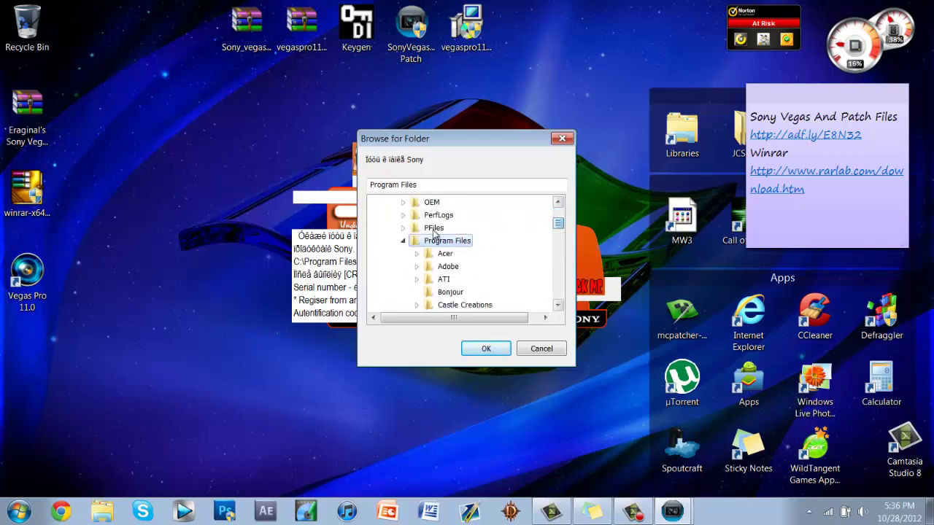
Select C:\Program Files (x86)\Sony\Vegas Pro 11.0 as the patch target and confirm
click(403, 241)
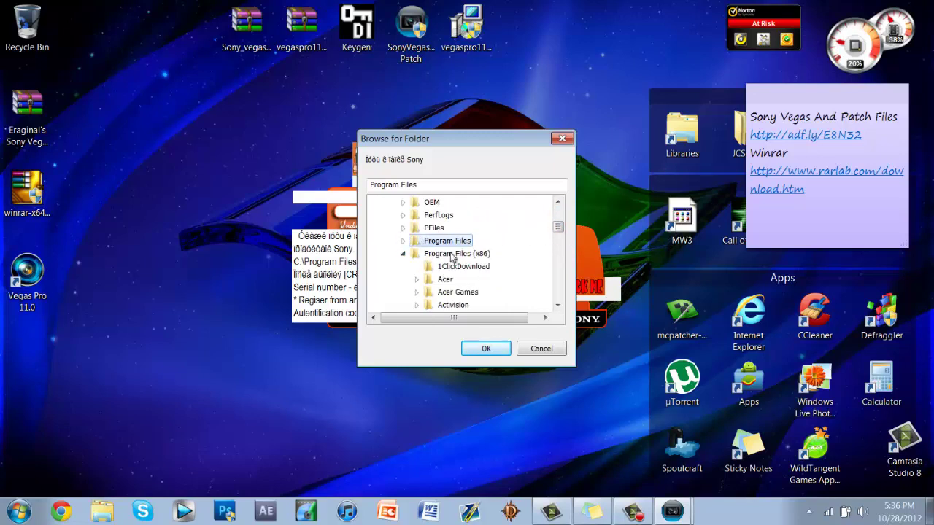
scroll(529, 275, down, 2)
scroll(514, 269, down, 2)
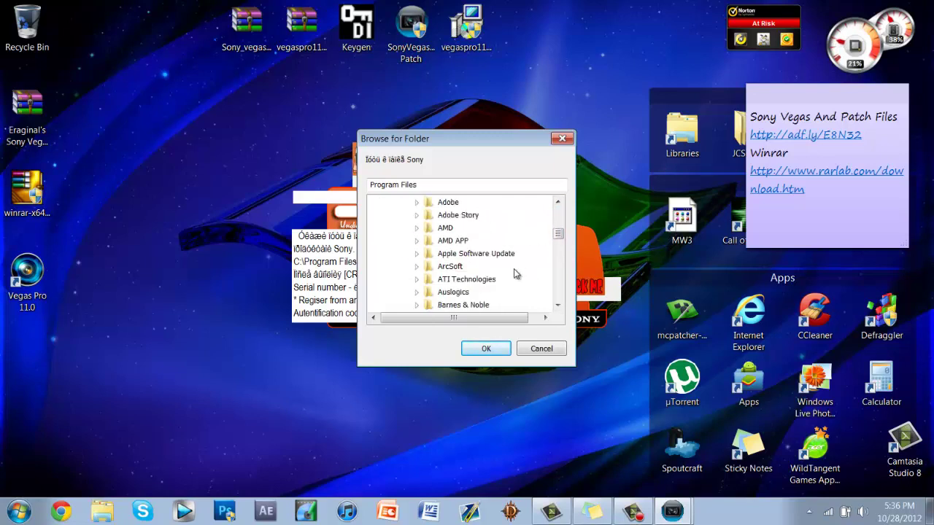
scroll(522, 247, down, 10)
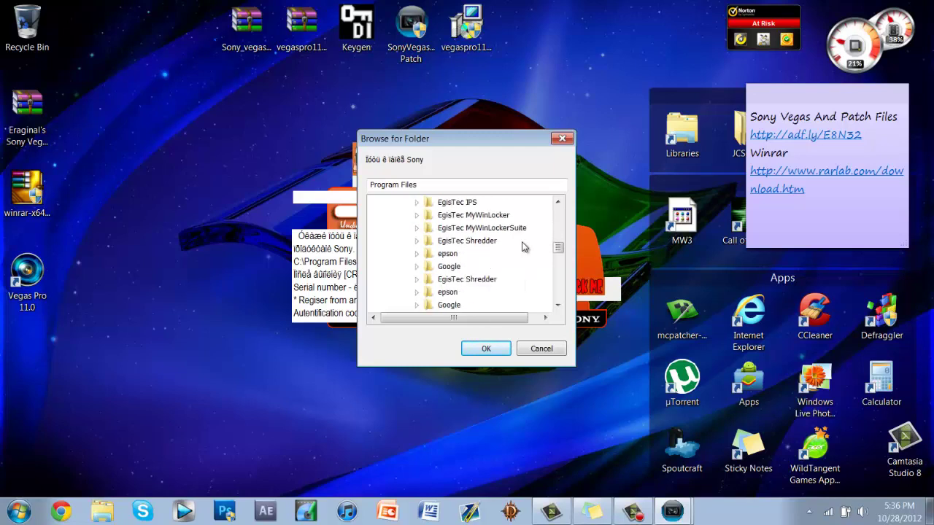
scroll(523, 246, down, 10)
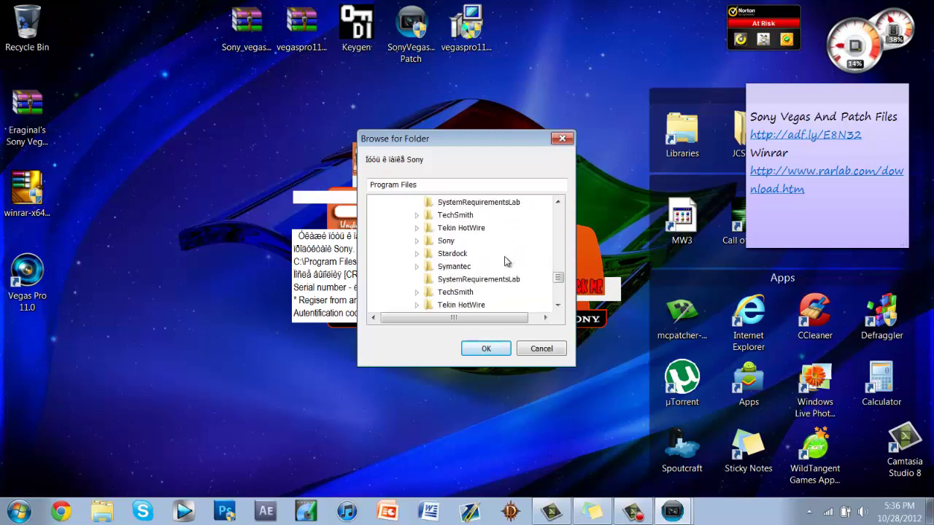
scroll(482, 254, up, 1)
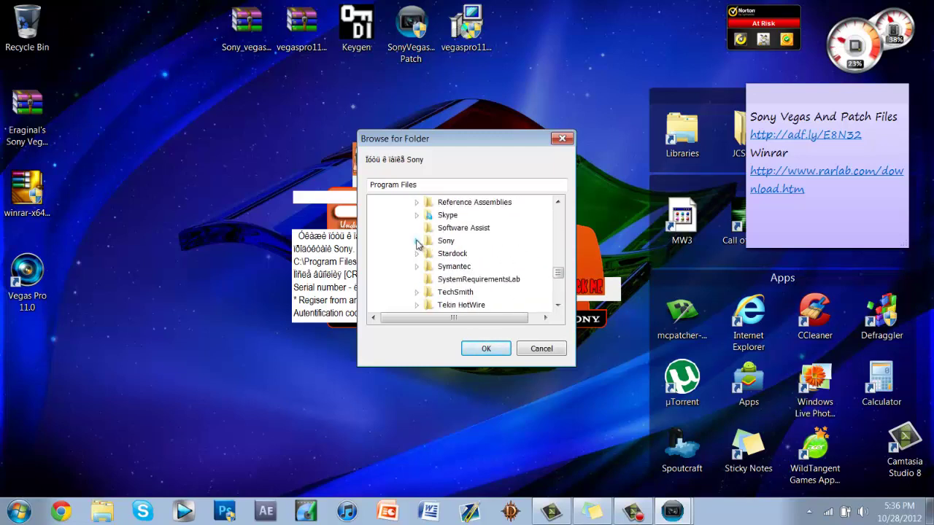
click(416, 242)
click(476, 268)
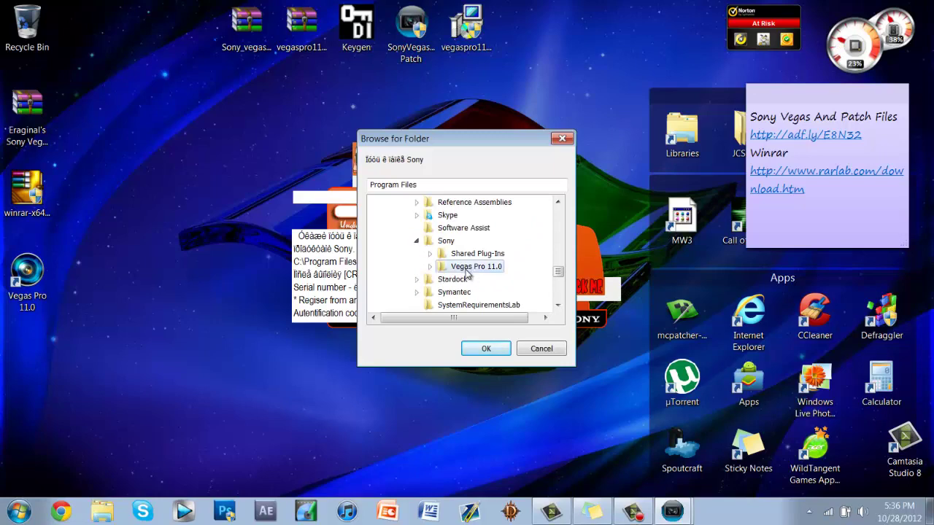
click(486, 349)
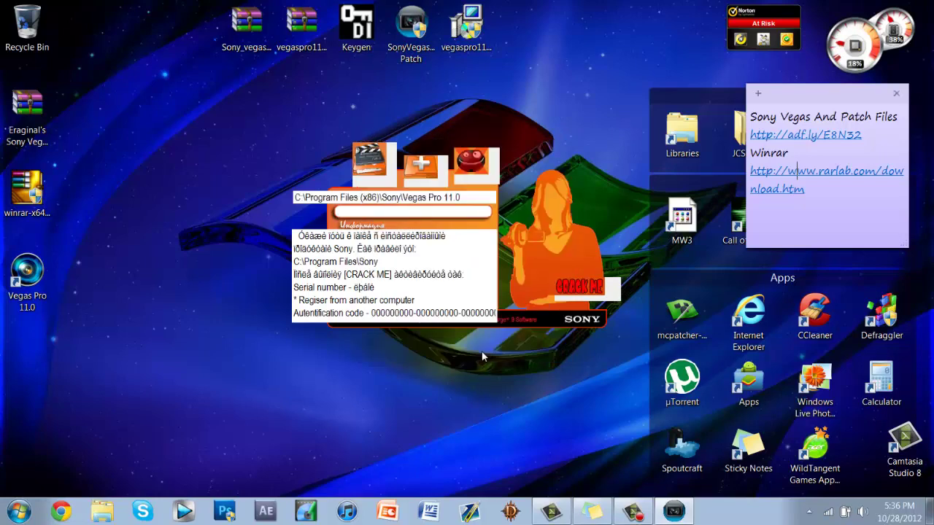
Run the SonyVegasPro Patch on the Vegas Pro 11.0 files, then exit after 'Enjoy !!!' appears
click(581, 285)
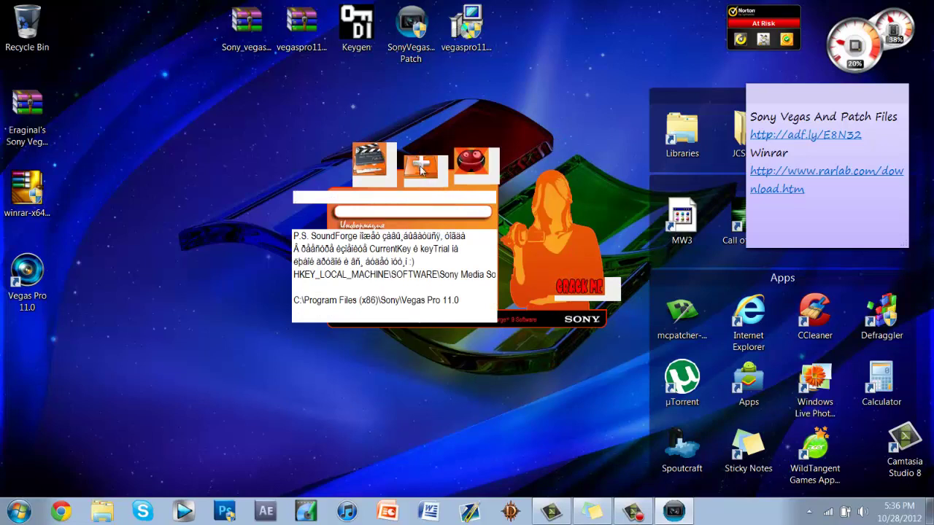
click(599, 295)
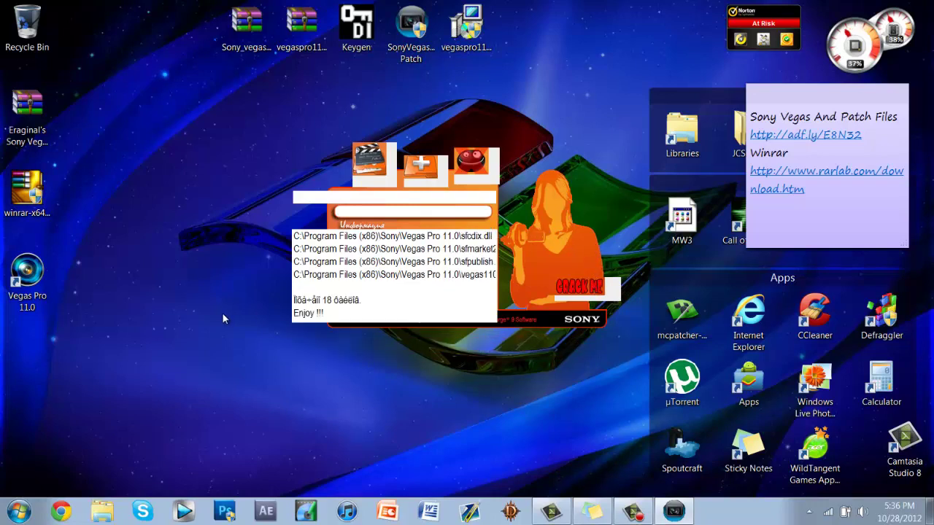
drag(327, 313, 282, 314)
click(480, 165)
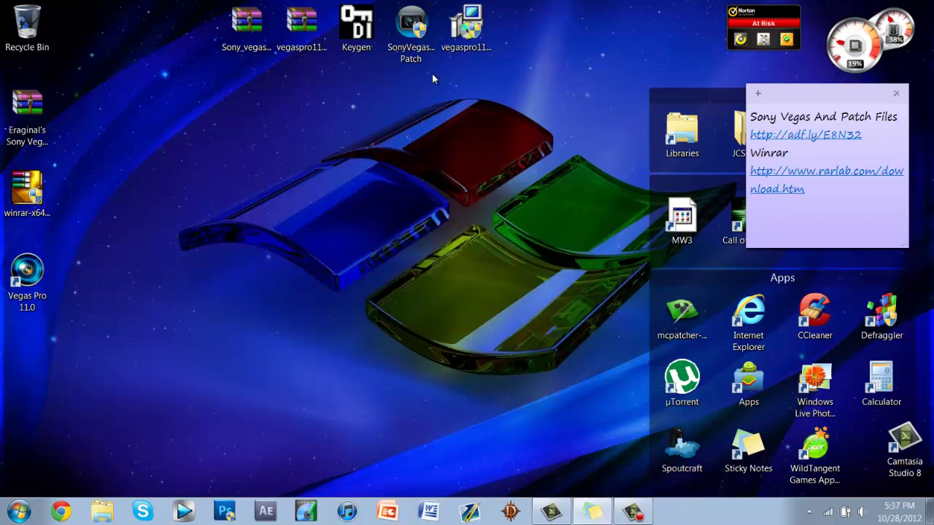
Launch Vegas Pro 11.0 twice, continuing past the elevated-privileges registration notice each time
double_click(29, 276)
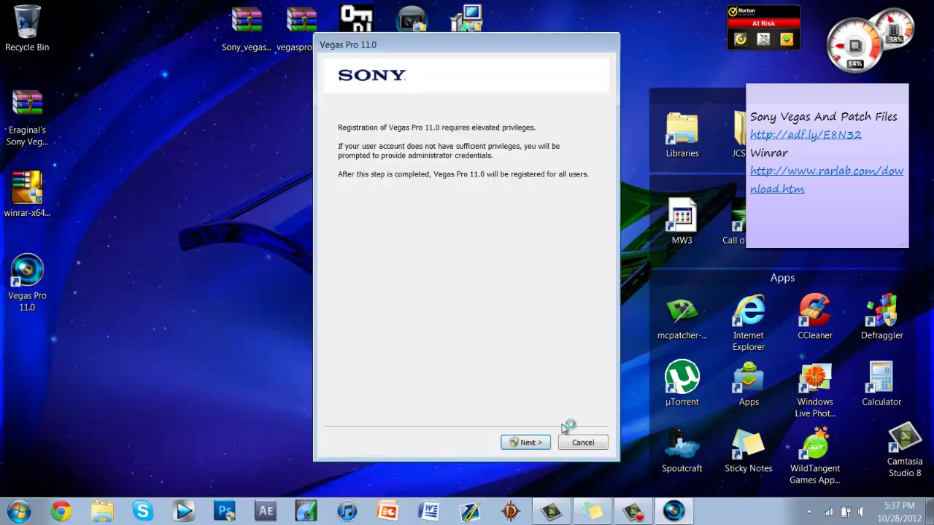
click(527, 443)
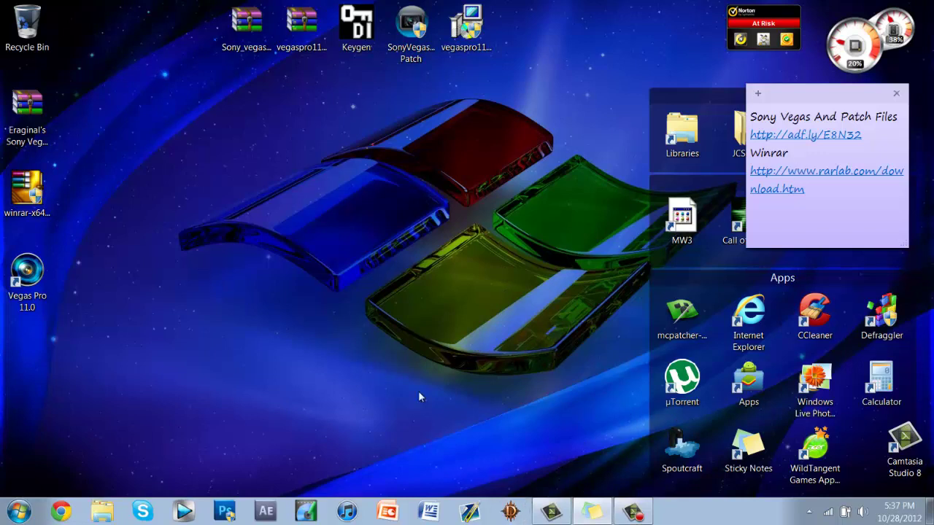
double_click(36, 280)
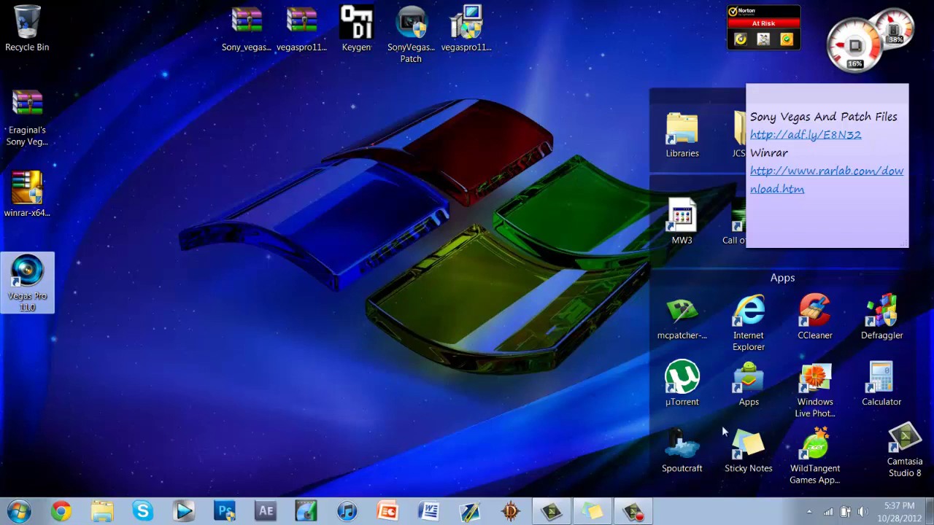
click(636, 513)
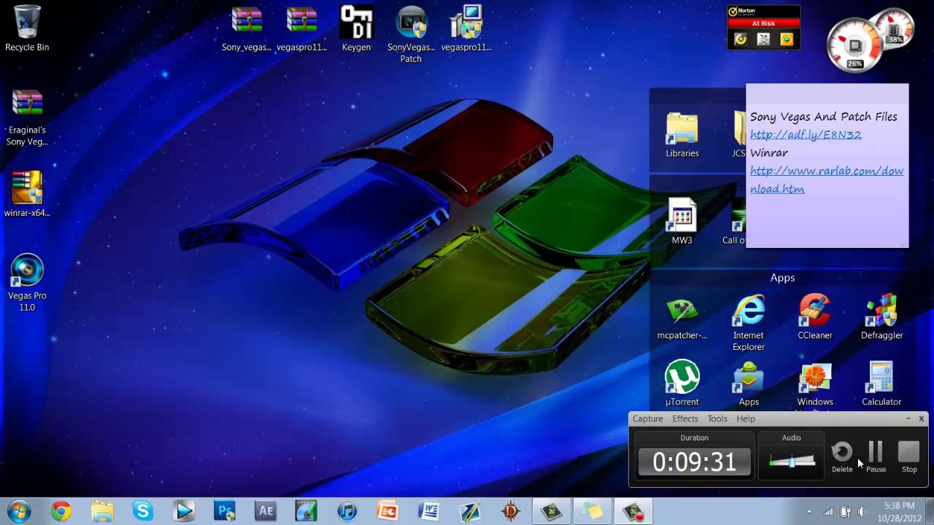
click(875, 451)
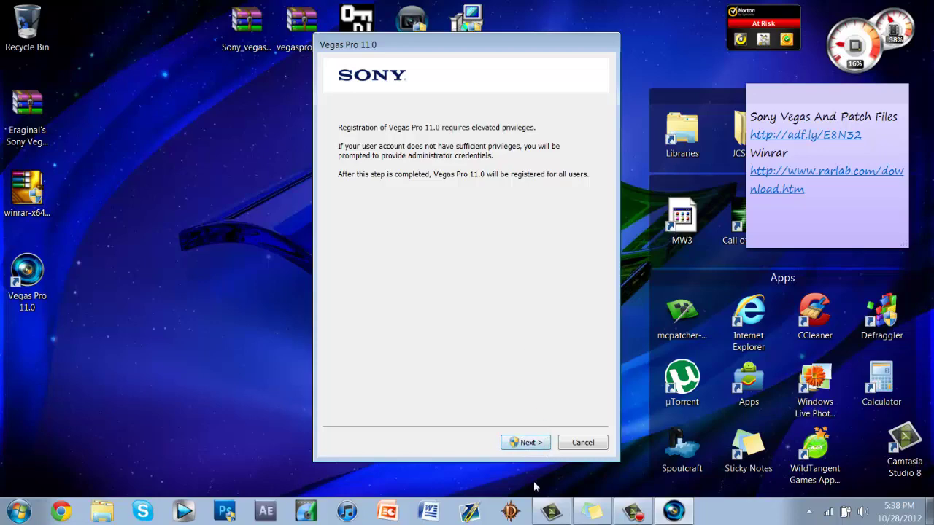
click(528, 443)
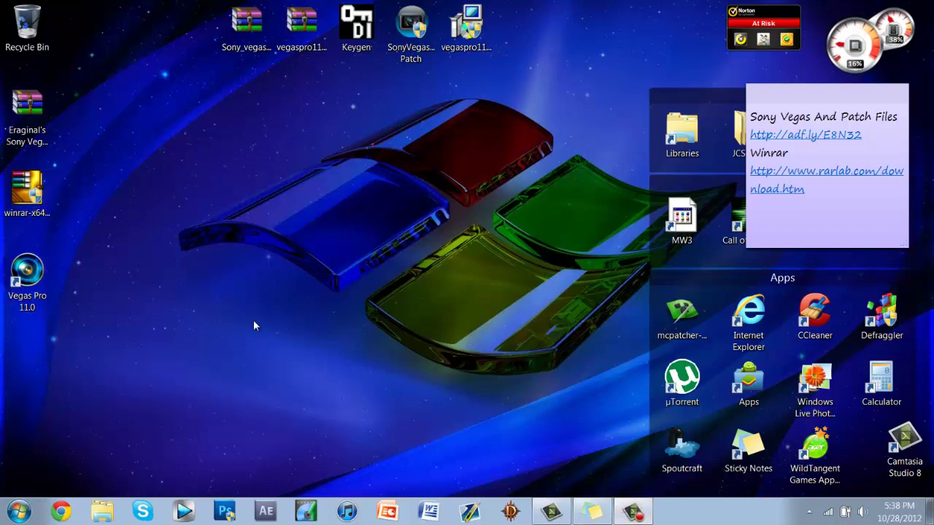
Confirm vegas110.exe appears in Task Manager's Processes list, close it, and pause recording
right_click(713, 519)
click(751, 471)
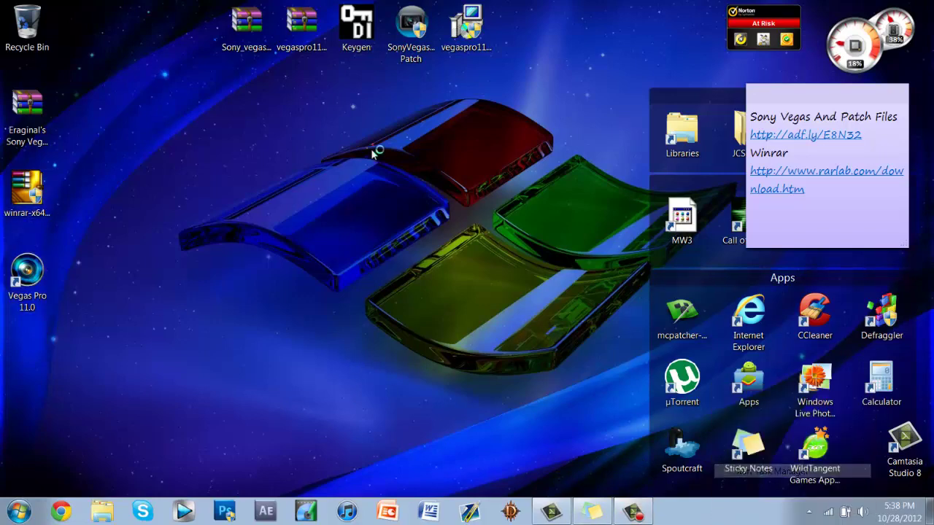
scroll(183, 161, down, 12)
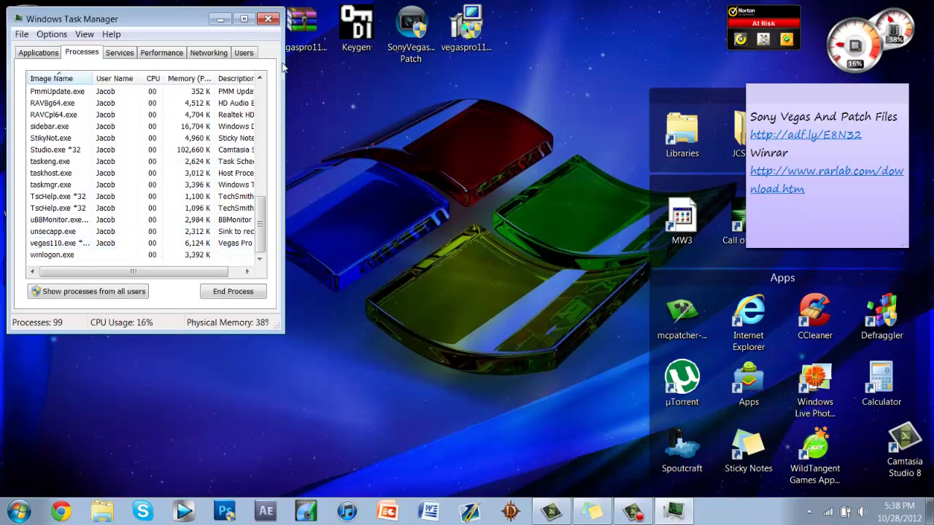
click(268, 18)
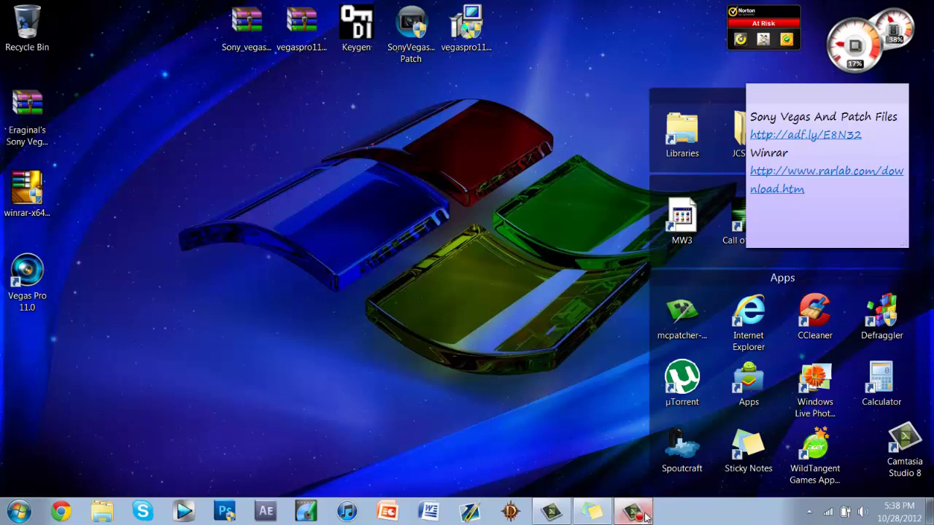
click(634, 511)
click(874, 456)
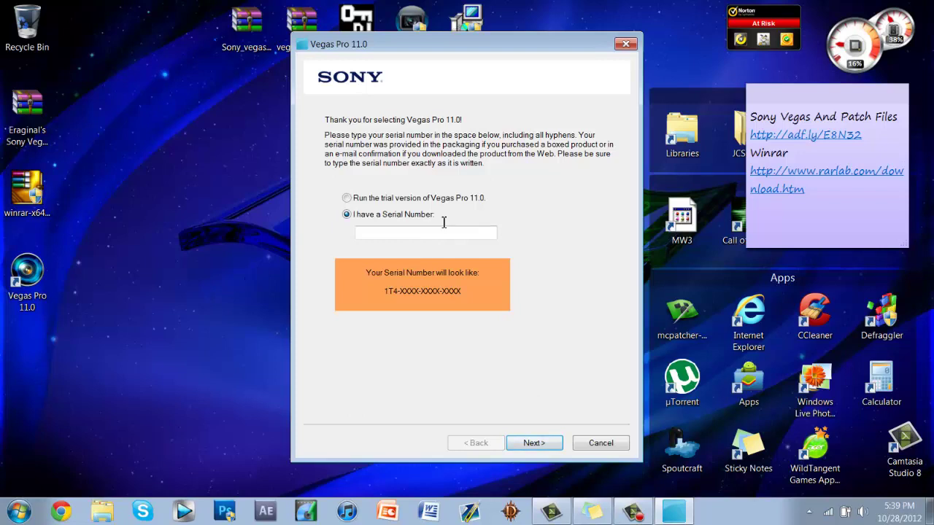
Launch the Digital Insanity Keygen, dismiss its splash message, and mute its music
drag(415, 46, 414, 74)
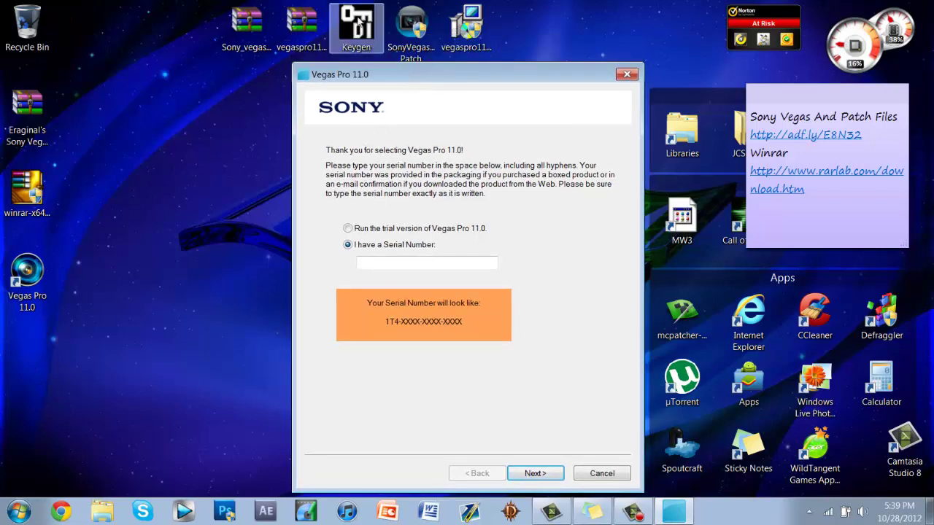
double_click(358, 24)
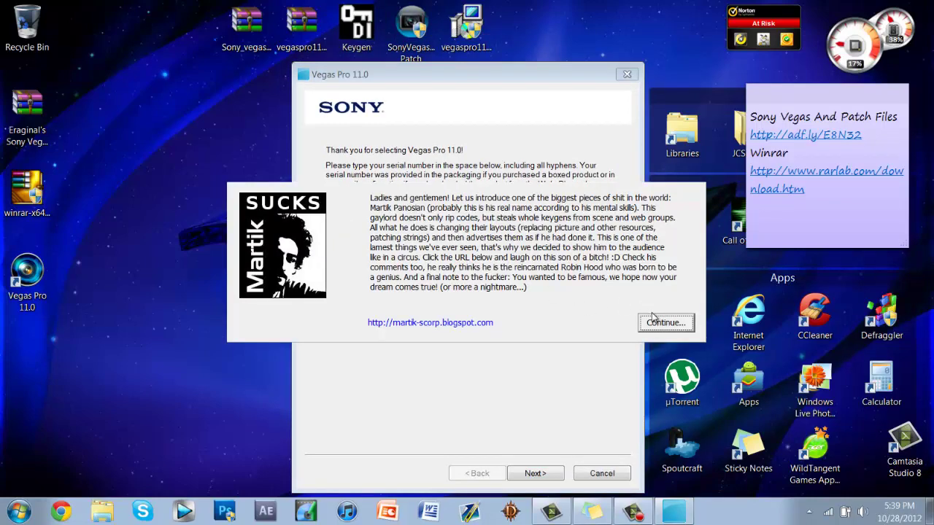
click(654, 319)
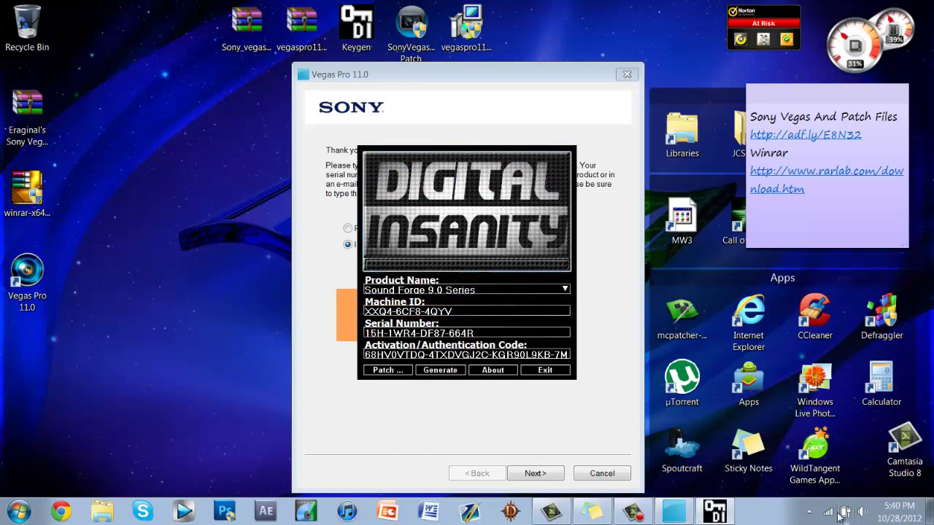
click(861, 512)
click(815, 387)
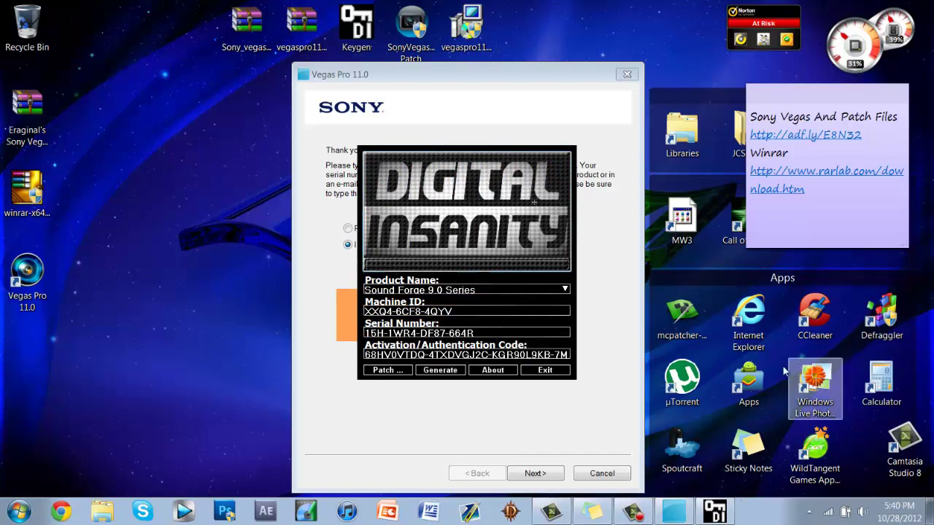
click(807, 450)
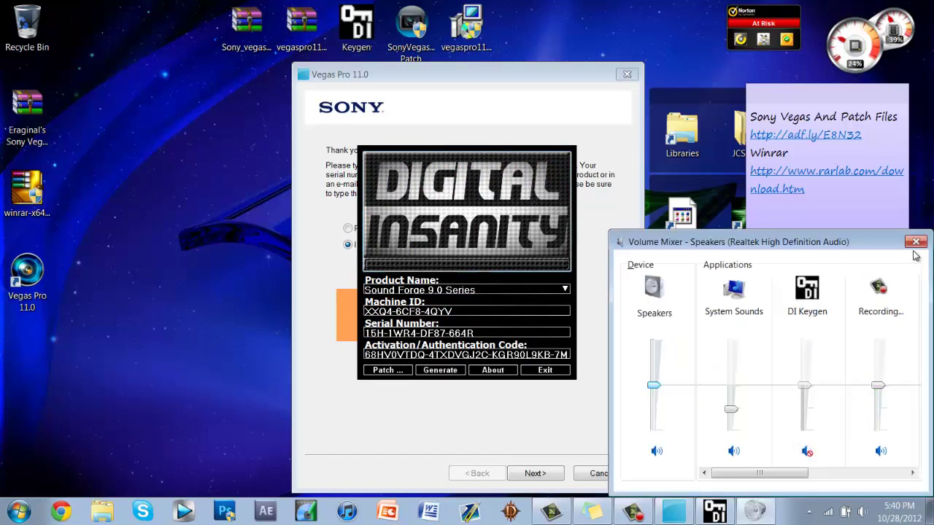
click(915, 241)
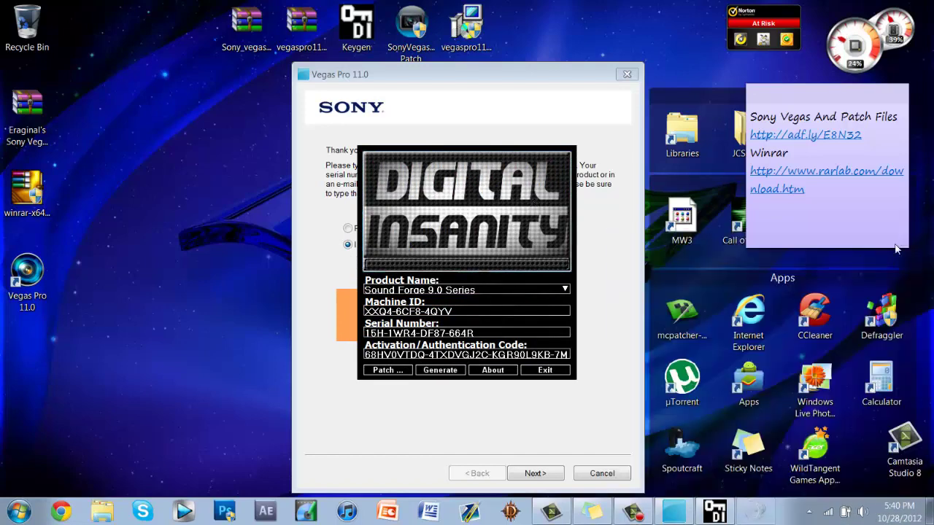
Generate a serial for Vegas Pro 9.0 (32 and 64 bit) Series and select it
click(566, 291)
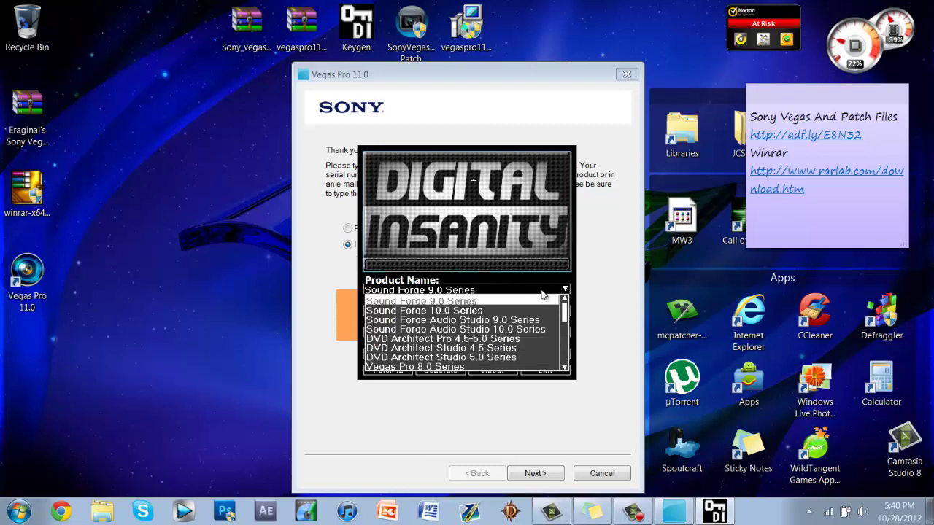
scroll(530, 307, down, 1)
scroll(530, 307, down, 1)
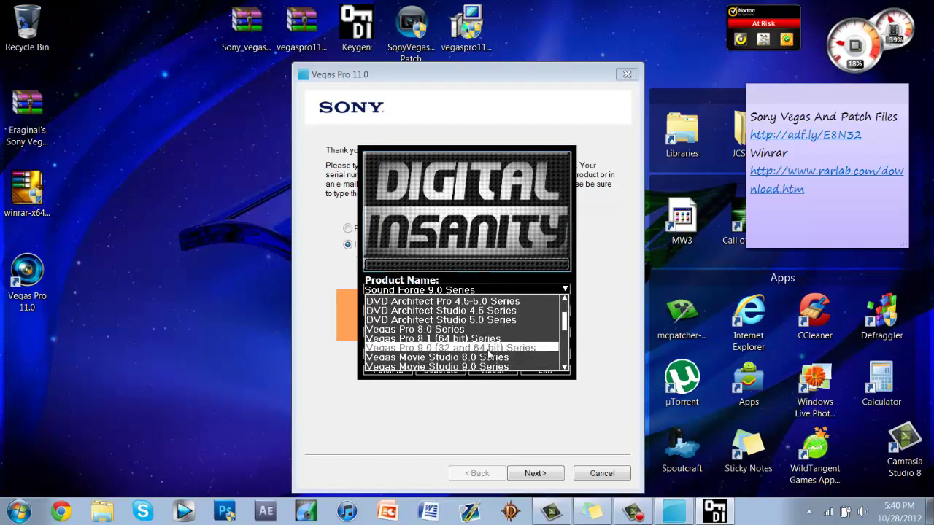
click(488, 350)
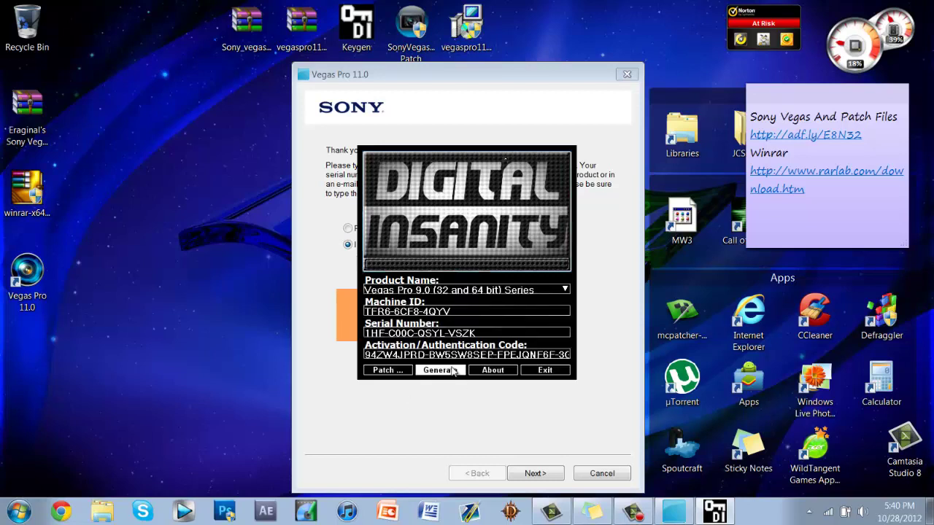
click(449, 371)
click(448, 371)
drag(478, 333, 365, 333)
key(ctrl+c)
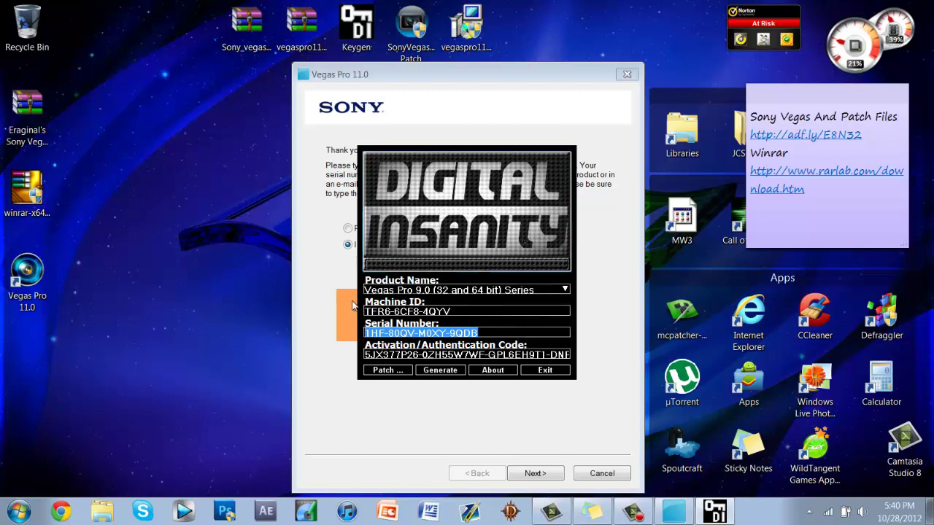
Paste the serial into Vegas's serial field and change its prefix letters to T4
click(320, 261)
click(380, 262)
key(ctrl+v)
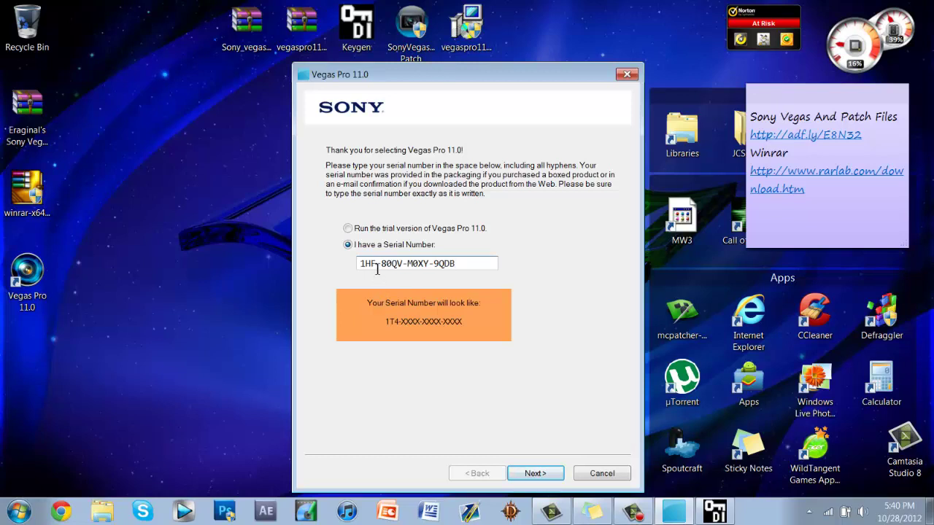
key(BackSpace)
key(BackSpace)
text(T4)
Submit the serial and choose to register from another computer, reaching the details form
click(535, 472)
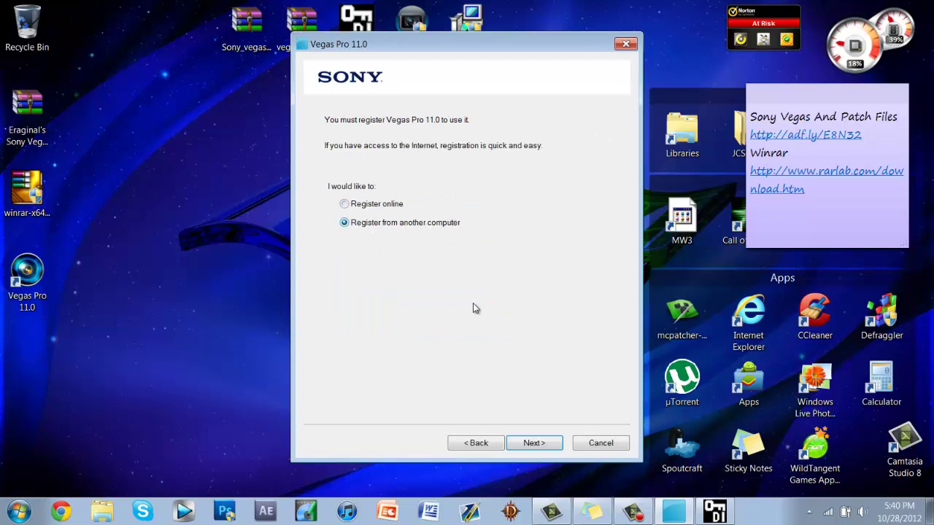
click(534, 443)
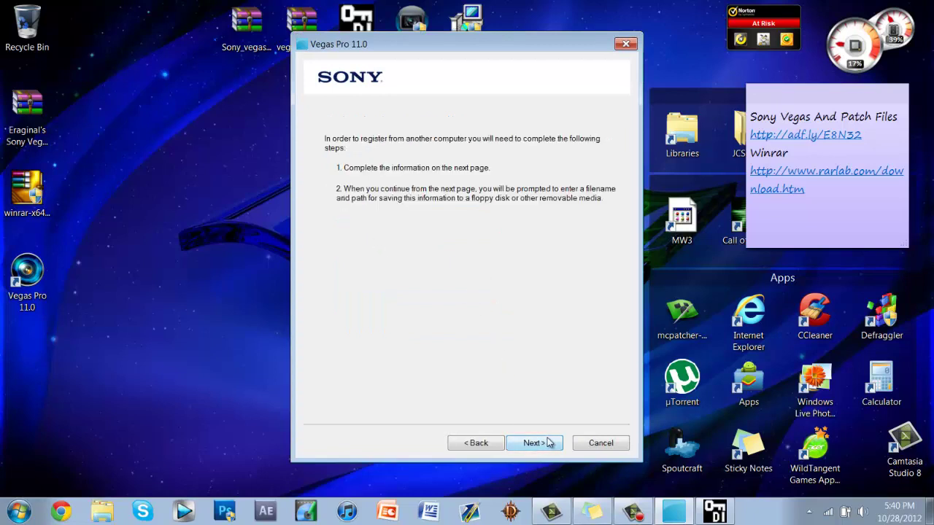
click(548, 443)
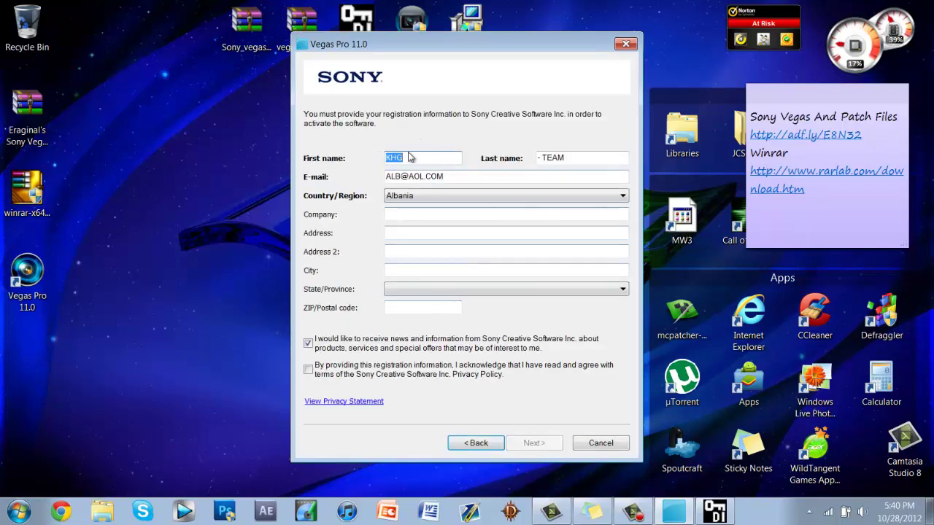
click(429, 315)
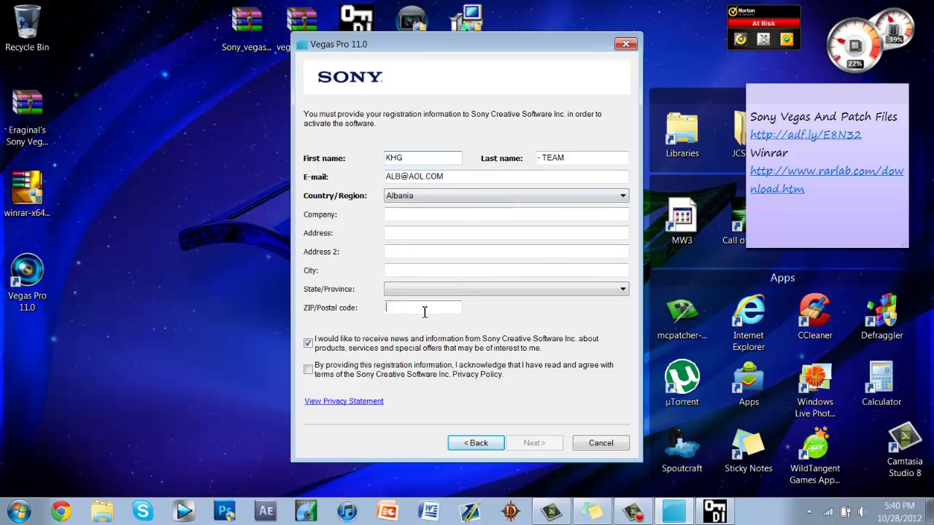
Opt out of newsletters, accept the privacy policy, and save the file as Register Vegas Pro1.htm
click(321, 352)
click(319, 371)
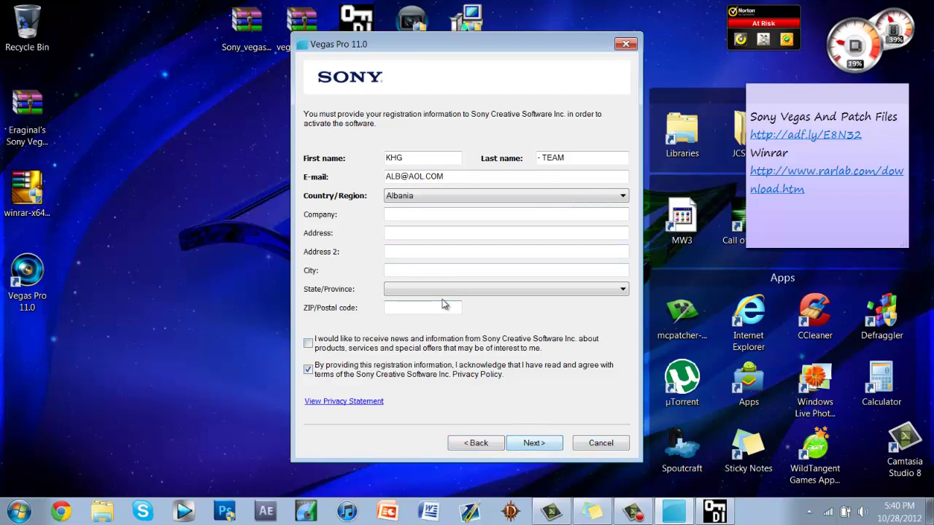
click(529, 444)
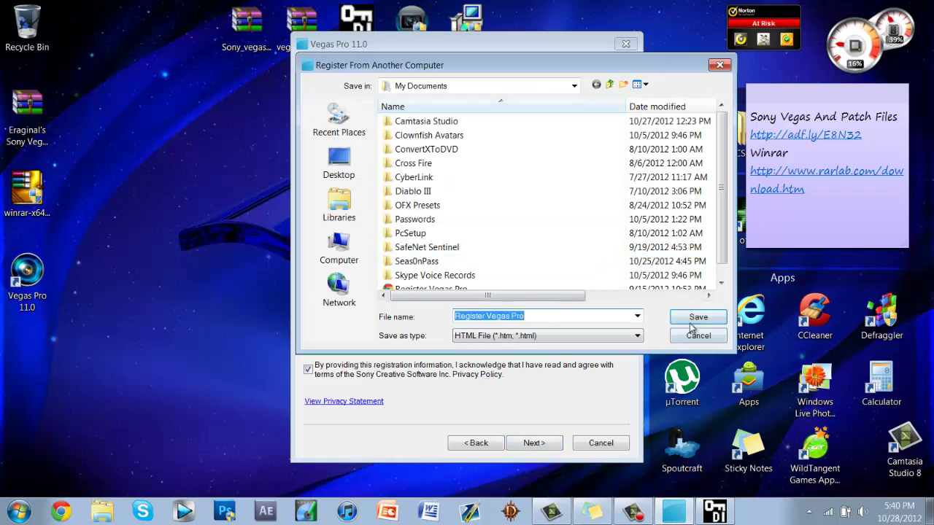
click(696, 318)
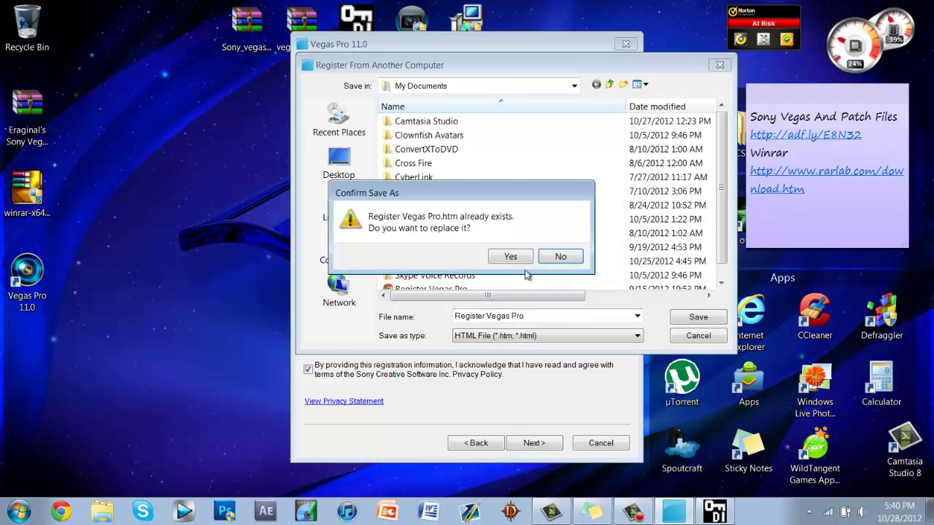
click(560, 257)
click(547, 318)
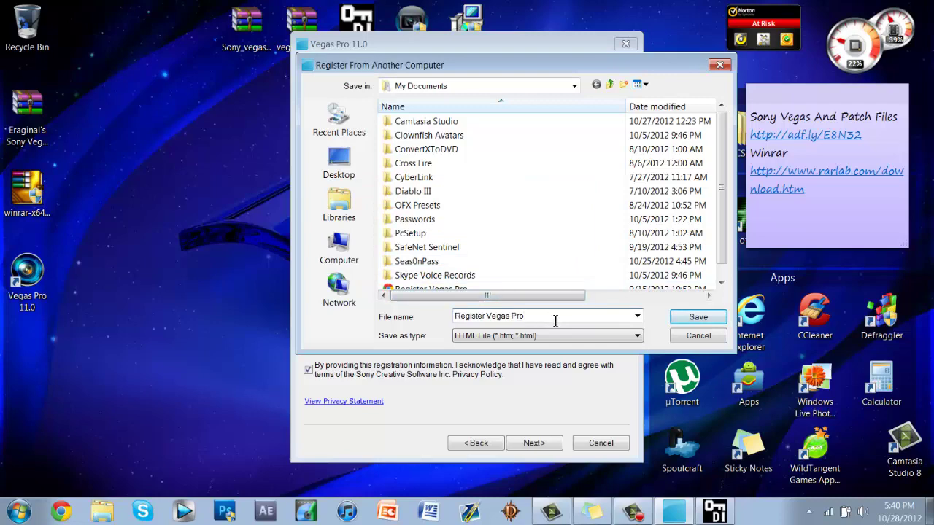
text(1)
key(Return)
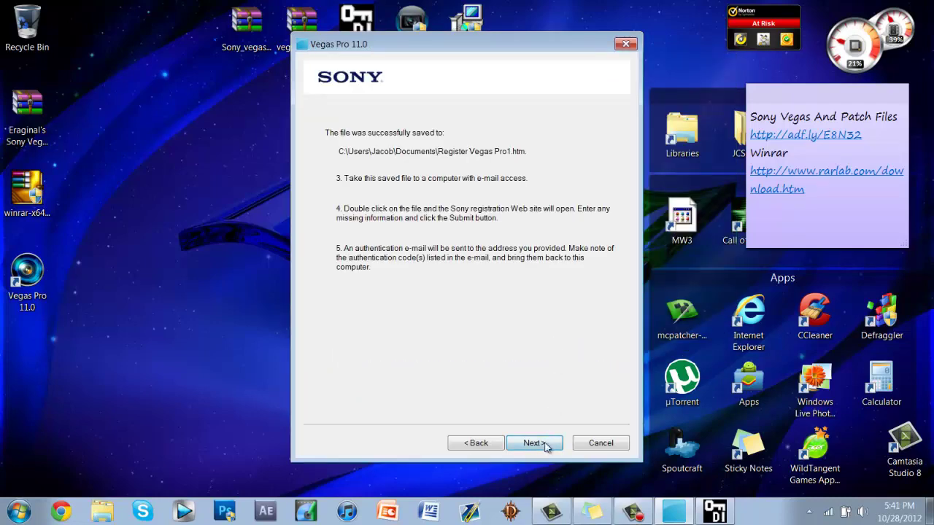
Copy the keygen's authentication code into the wizard's final step and finish registration
click(546, 445)
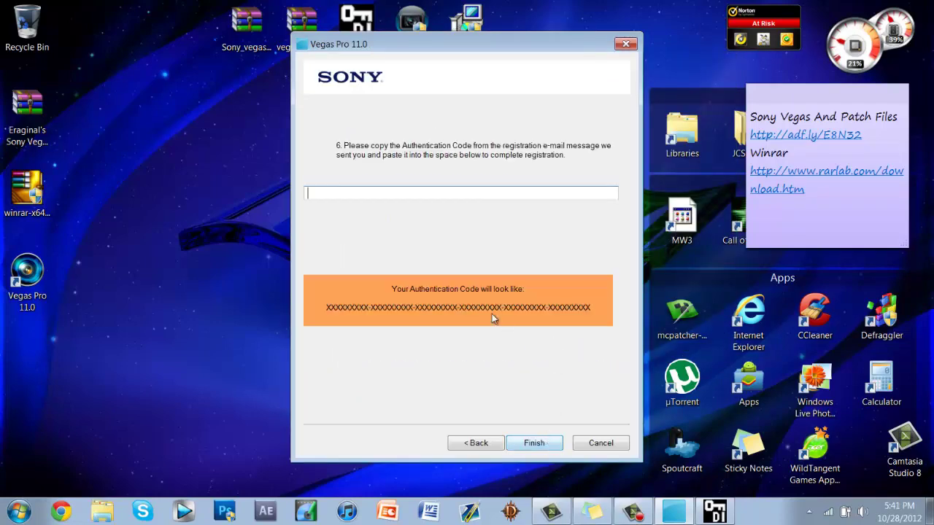
click(716, 512)
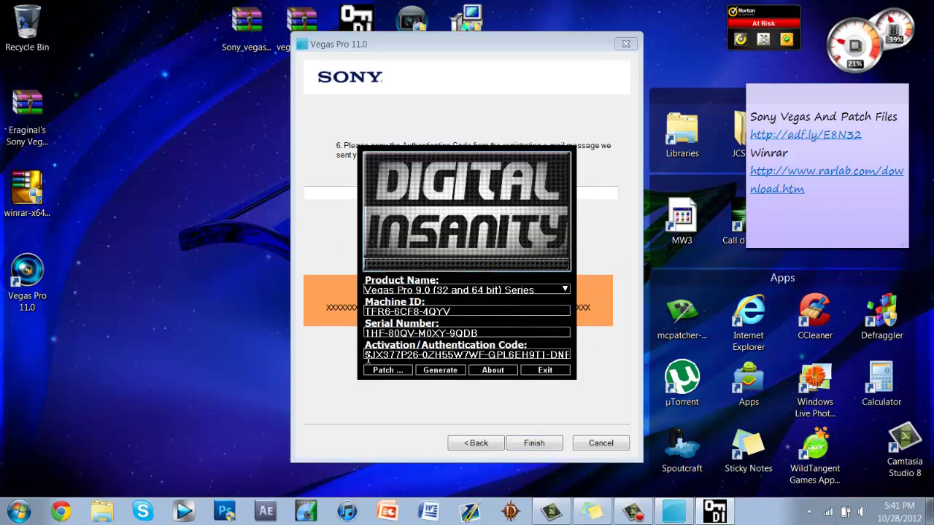
drag(368, 356, 625, 363)
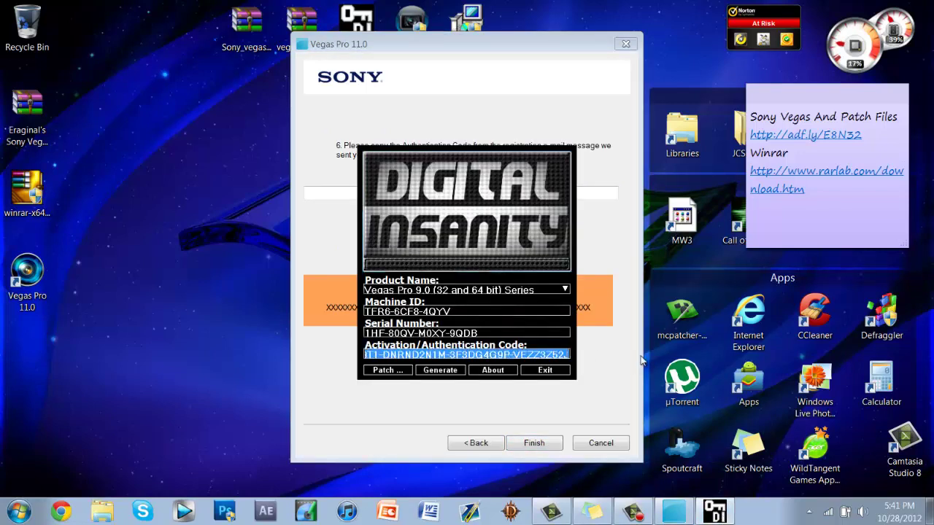
click(545, 107)
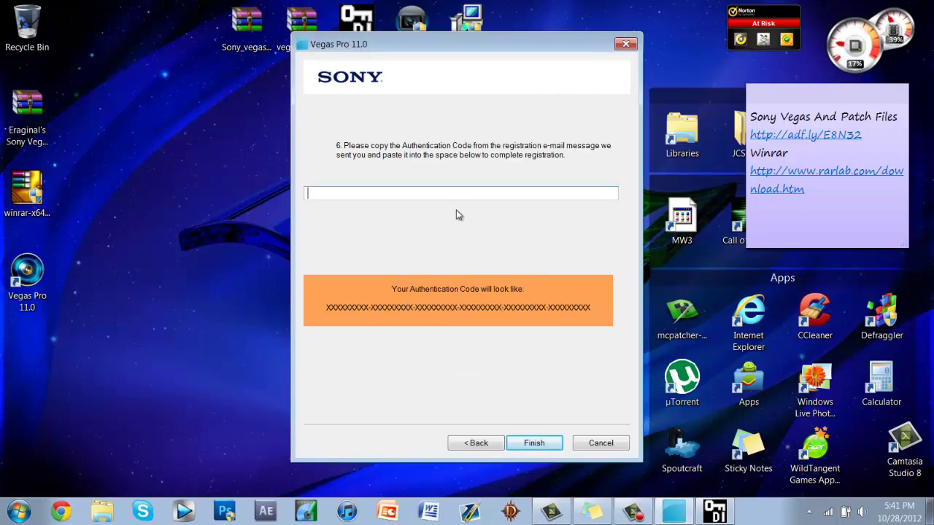
key(ctrl+v)
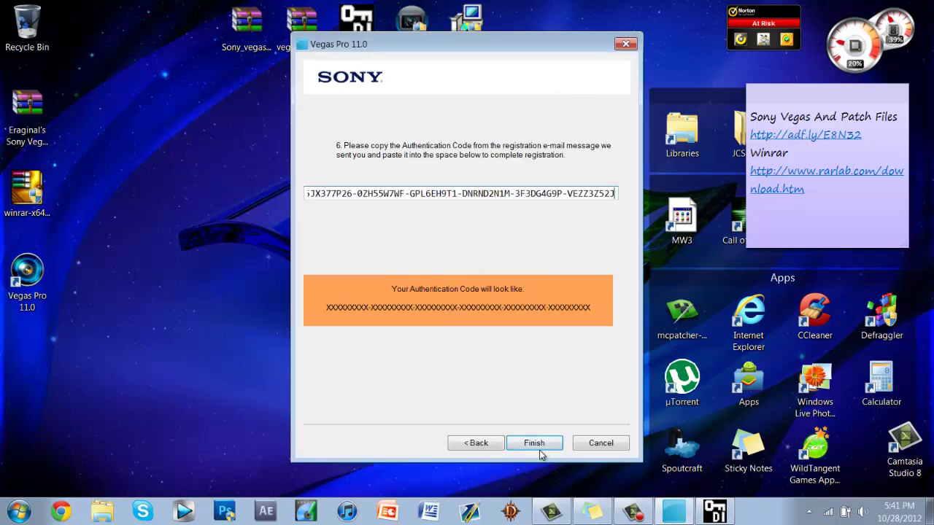
click(534, 444)
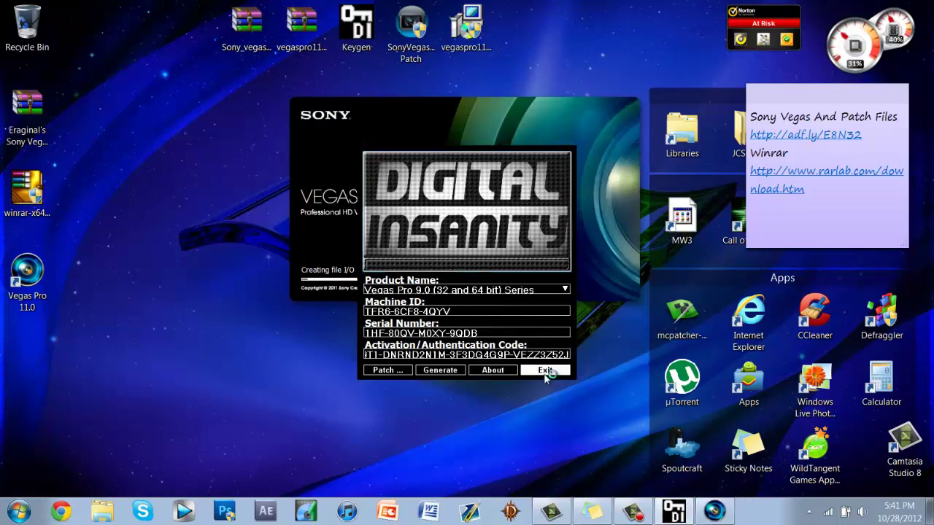
Exit the Digital Insanity Keygen
click(546, 371)
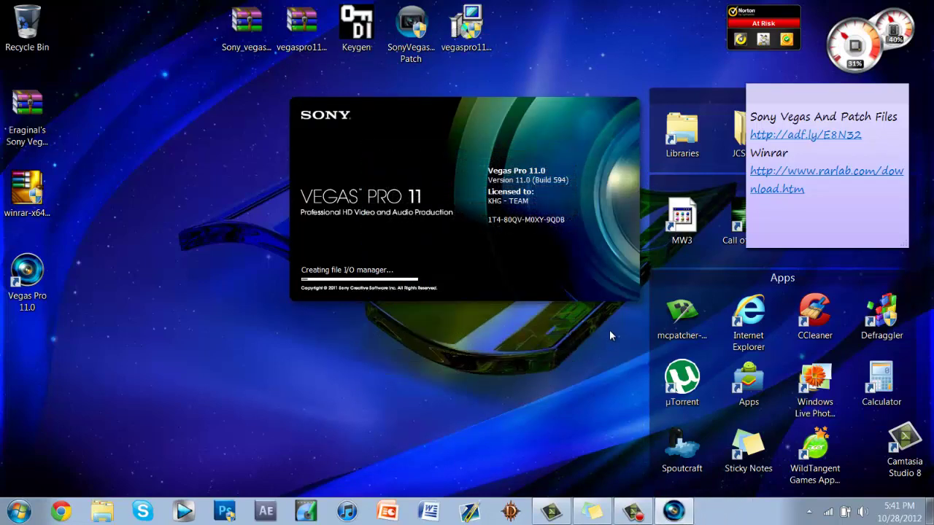
mouse_move(634, 510)
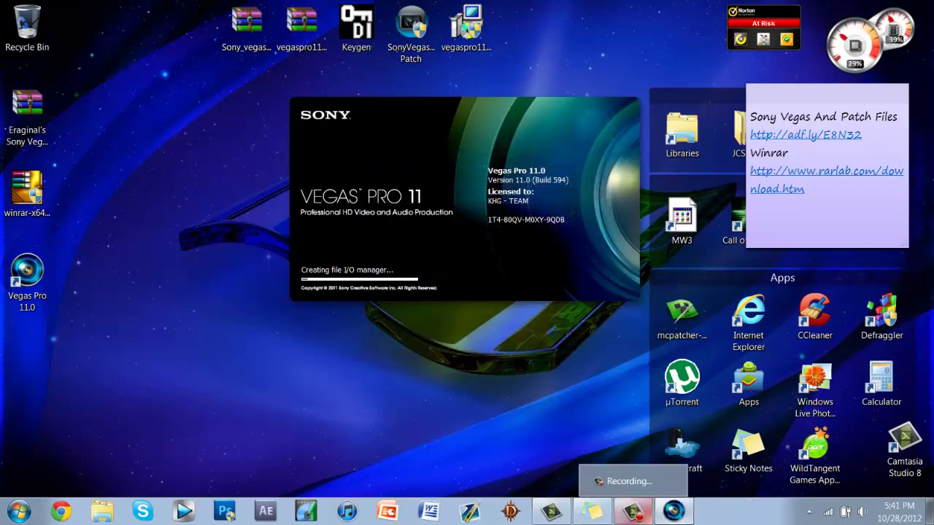
mouse_move(594, 513)
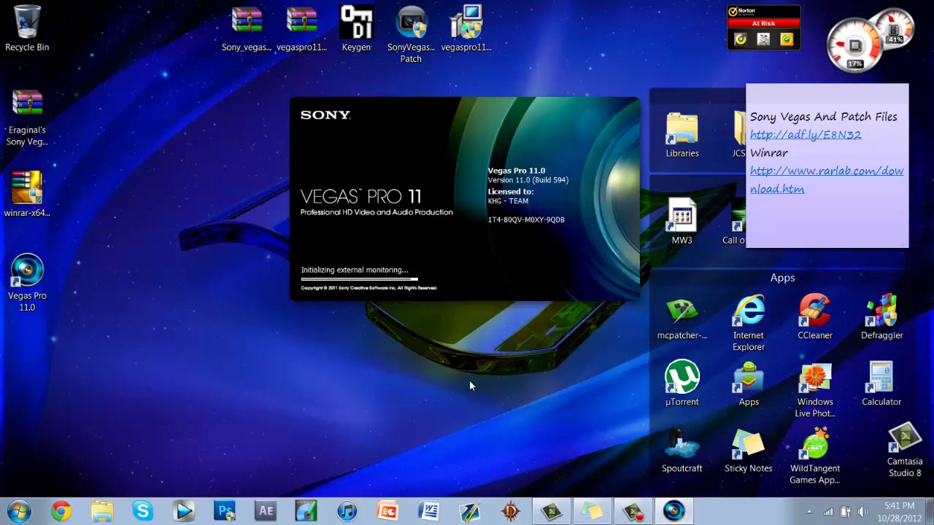
Move the Vegas Pro 11.0 taskbar button beside File Explorer and pin it to the taskbar
drag(688, 521, 183, 512)
right_click(186, 512)
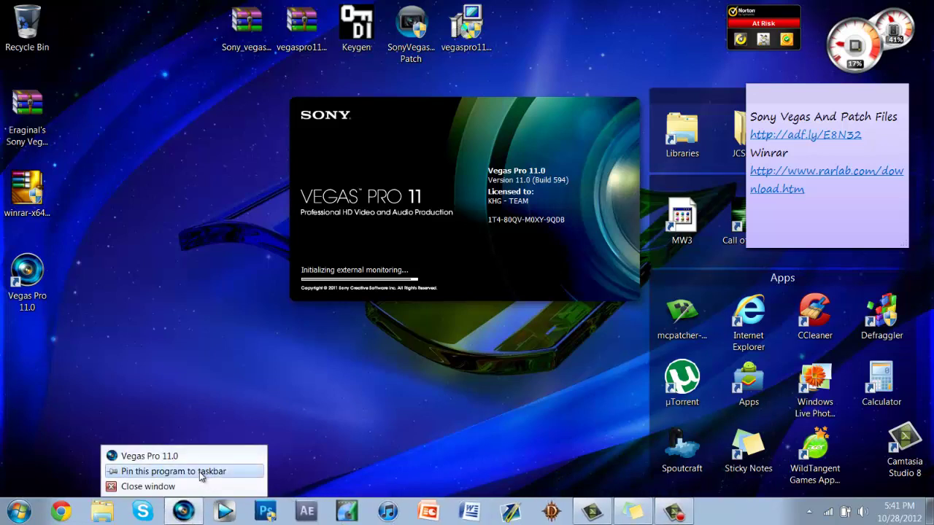
click(201, 472)
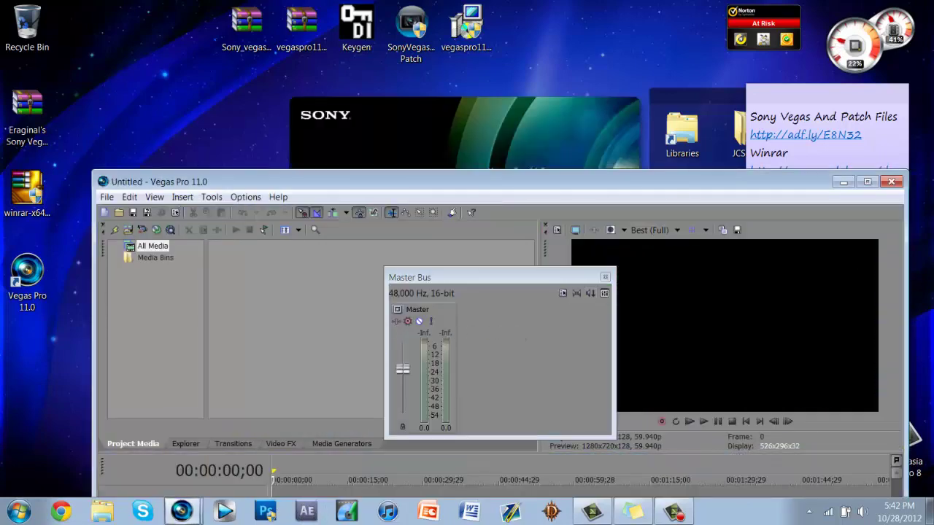
Maximize Vegas, dock the Master Bus on the right, move Project Media, and browse Edit and File menus
click(866, 182)
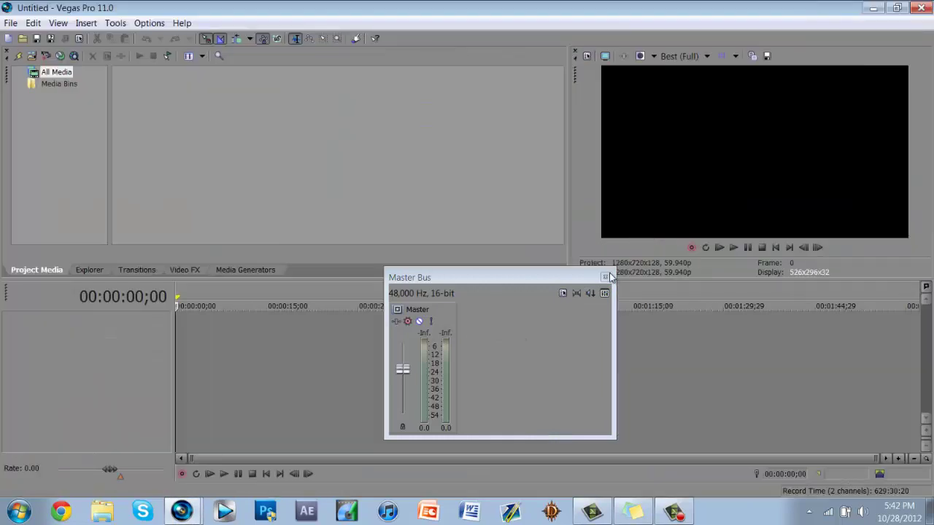
drag(452, 289, 931, 79)
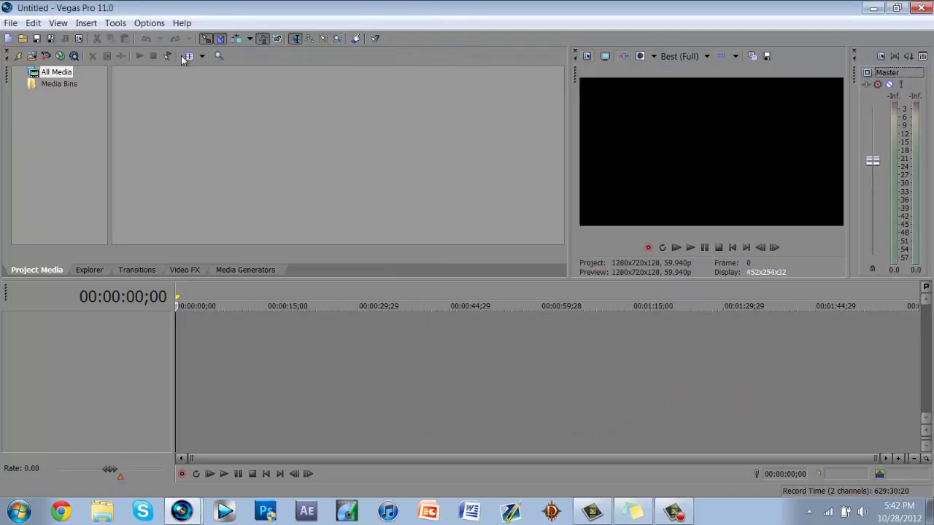
drag(6, 56, 265, 119)
key(alt+e)
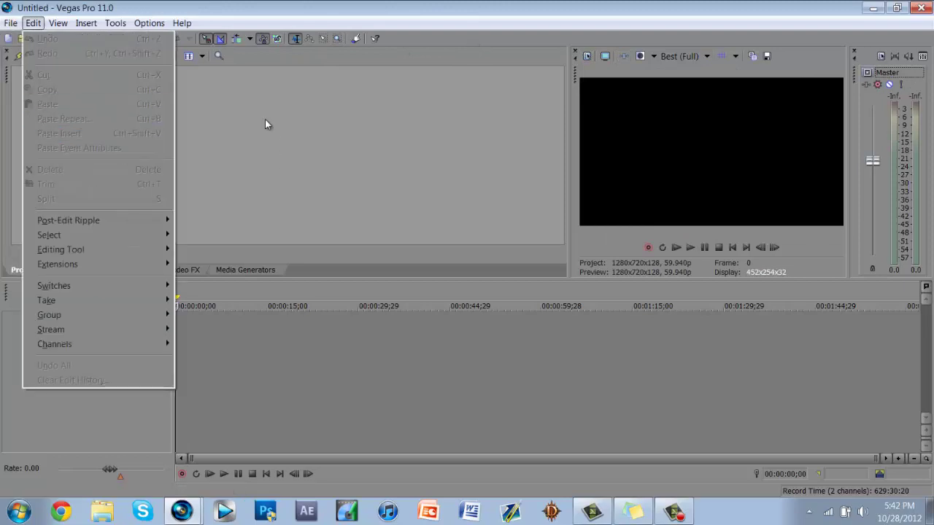
key(Escape)
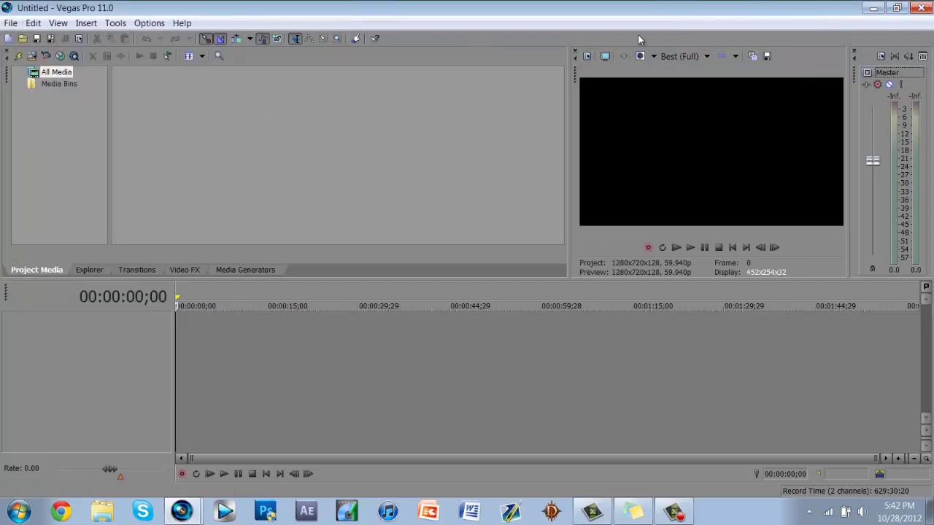
key(alt+f)
key(Escape)
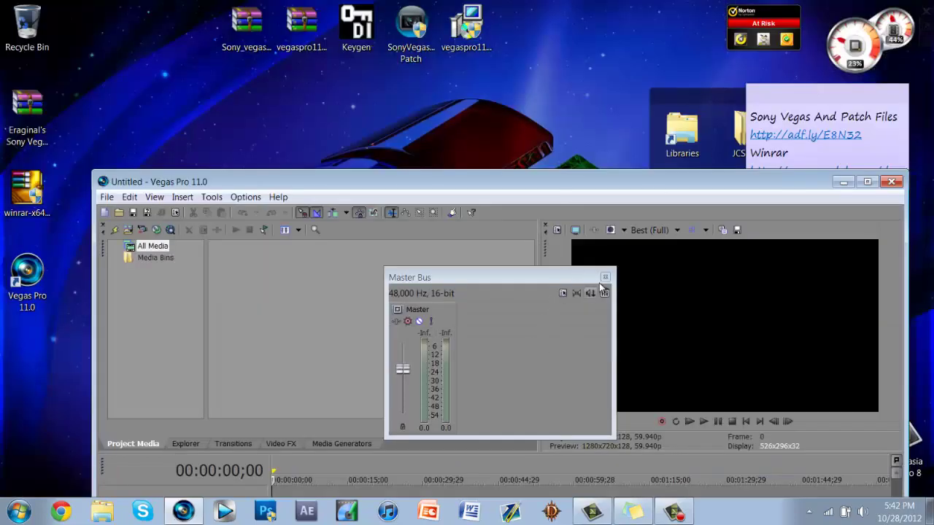
Close Vegas Pro and stop the screen recording
click(891, 182)
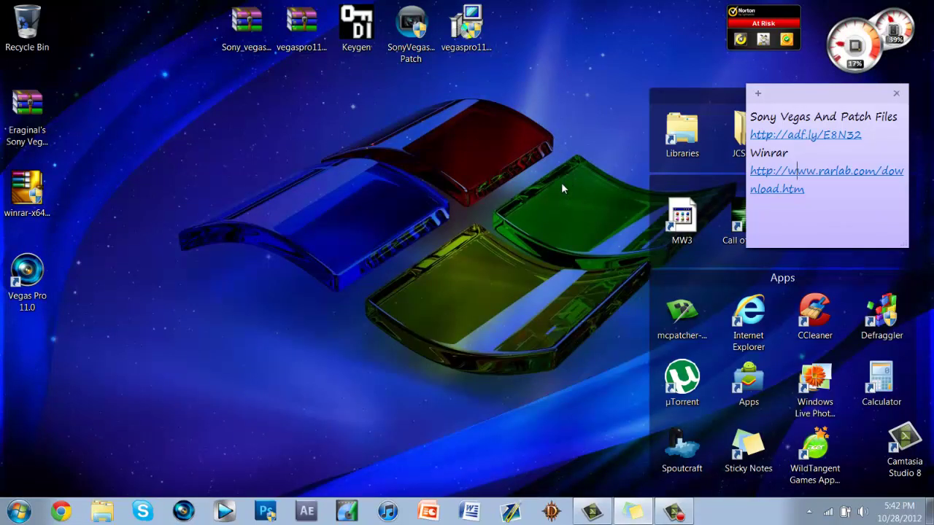
click(674, 513)
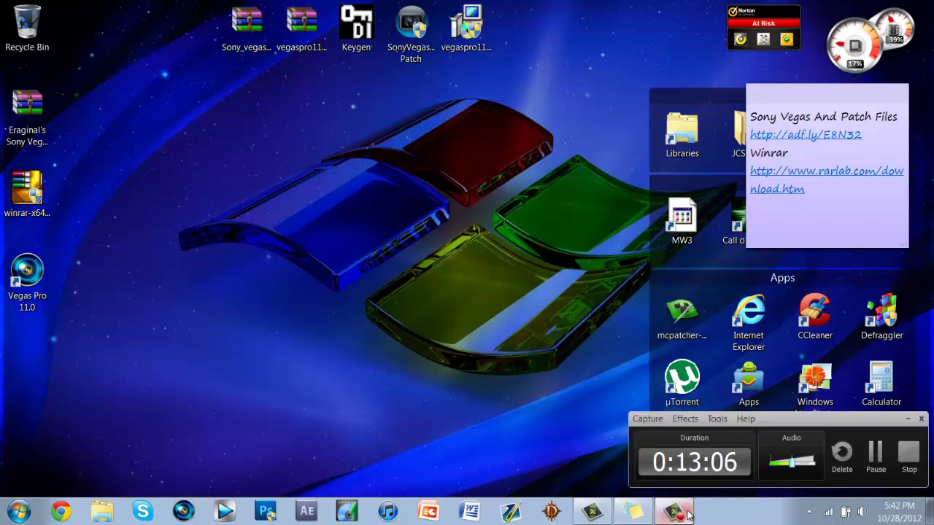
click(905, 463)
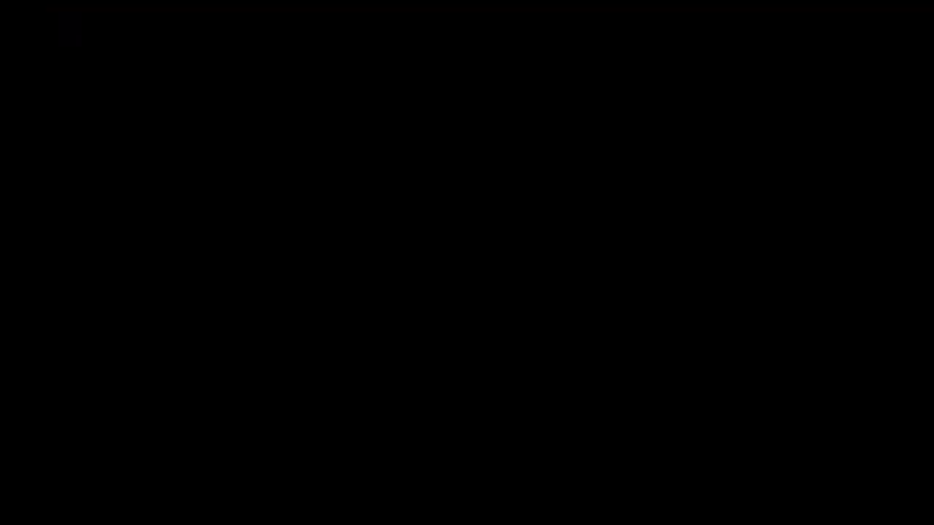